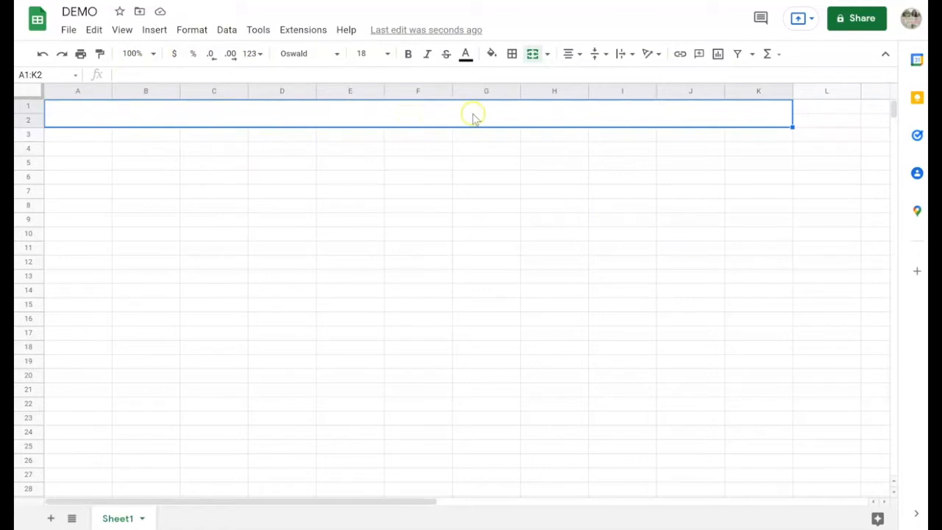
Enter "TITLE" in the merged cell A1:K2 and open its vertical alignment options.
double_click(417, 116)
text(TITLE)
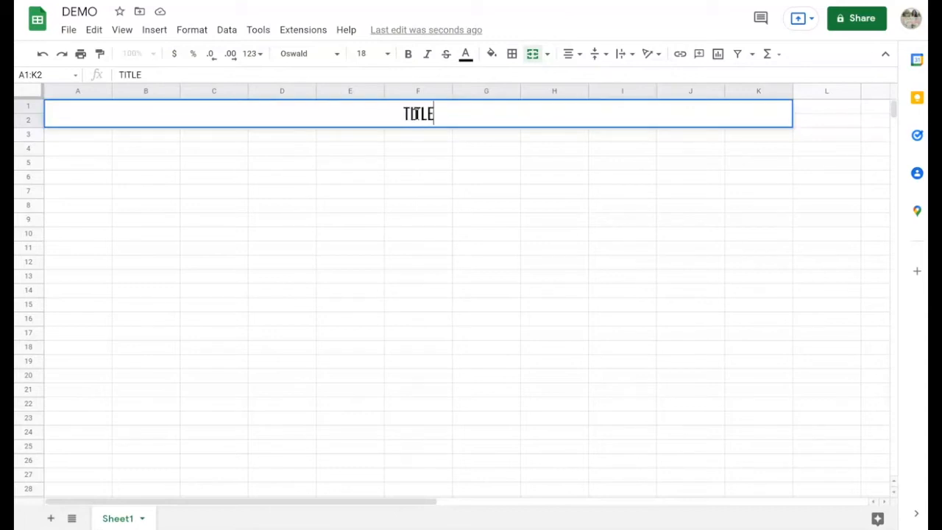
click(421, 143)
click(429, 112)
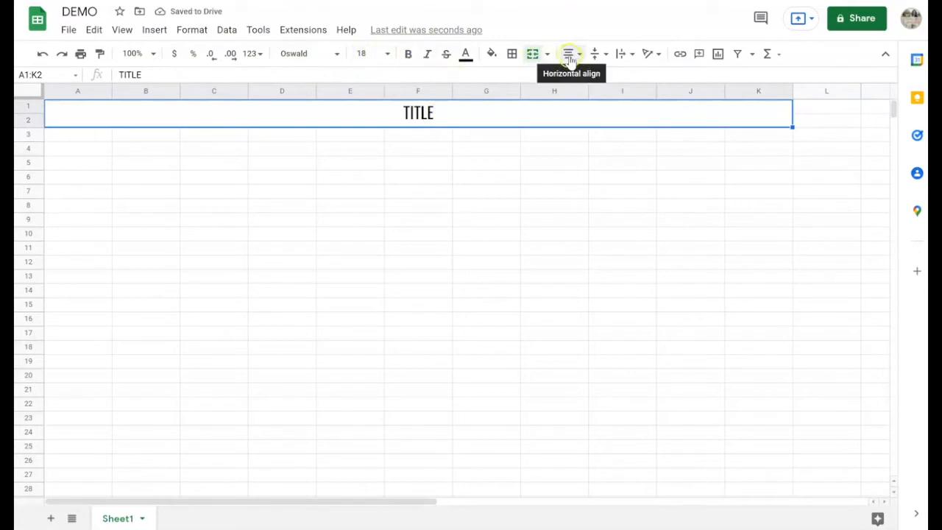
click(605, 56)
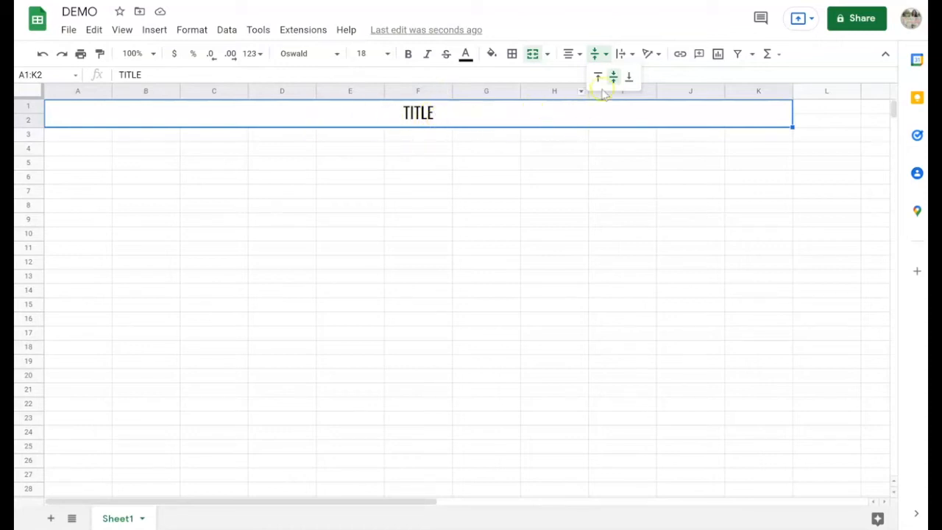
Merge cells A3:K4 below the title and enter "Directions:" in the merged cell.
drag(434, 137, 422, 147)
drag(96, 142, 737, 147)
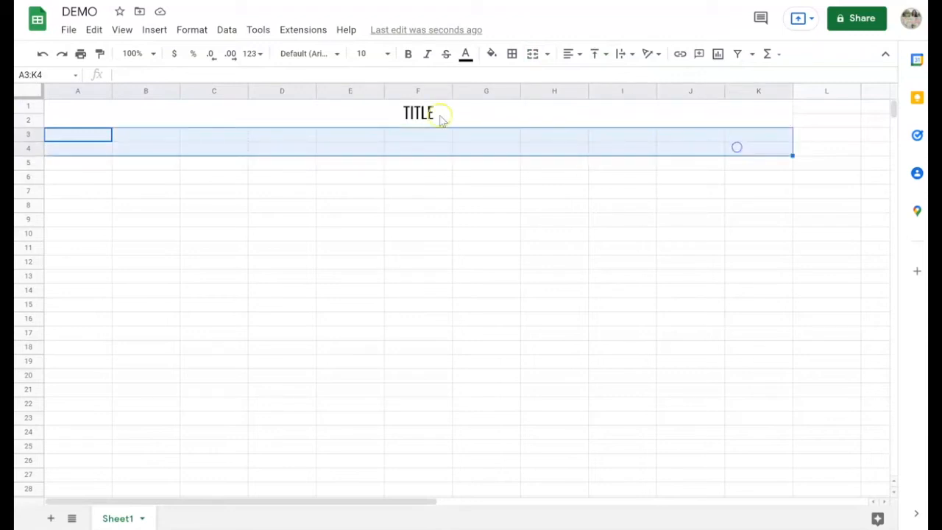
click(534, 59)
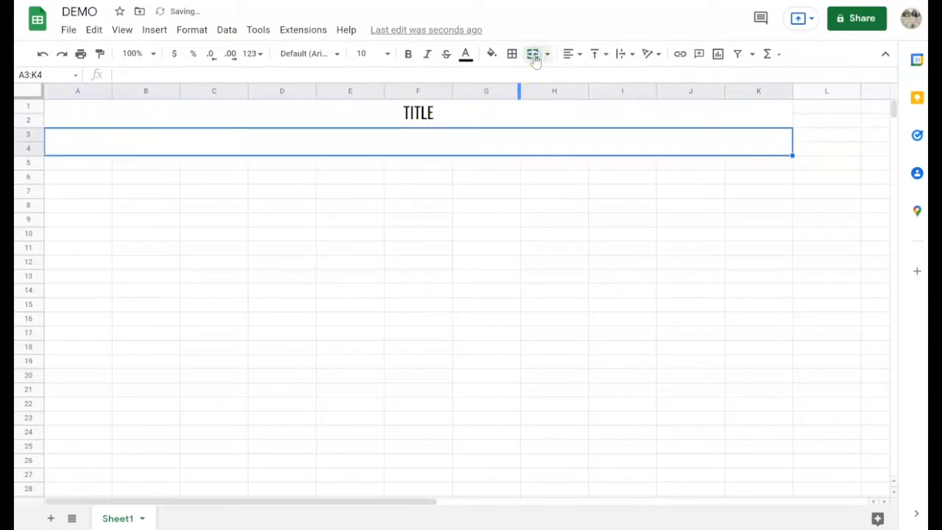
double_click(289, 137)
text(Directions:)
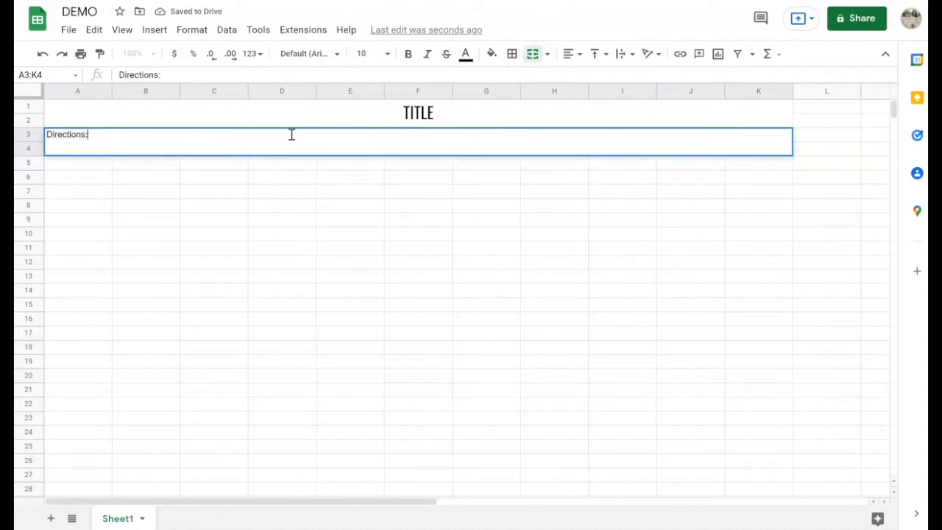
click(246, 178)
click(204, 141)
Merge cells B7:D8 into one cell for the question dropdown.
click(190, 198)
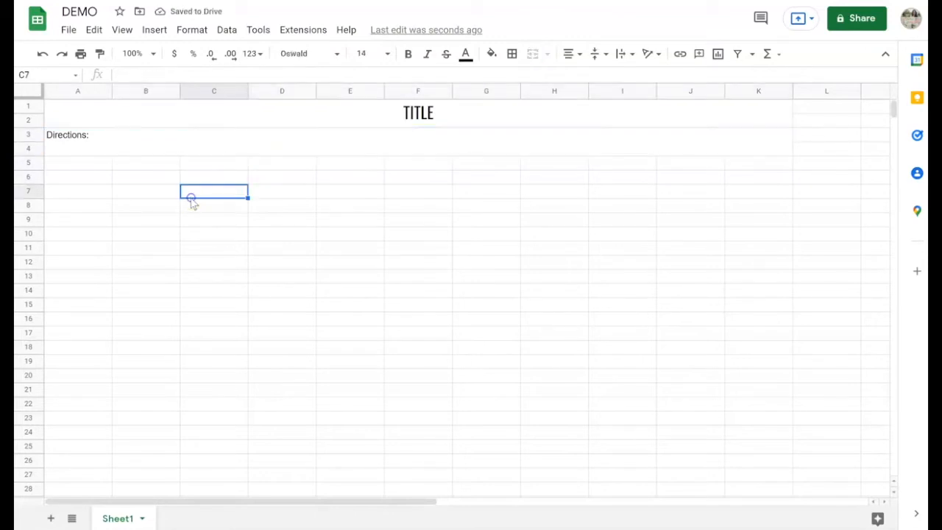
click(151, 198)
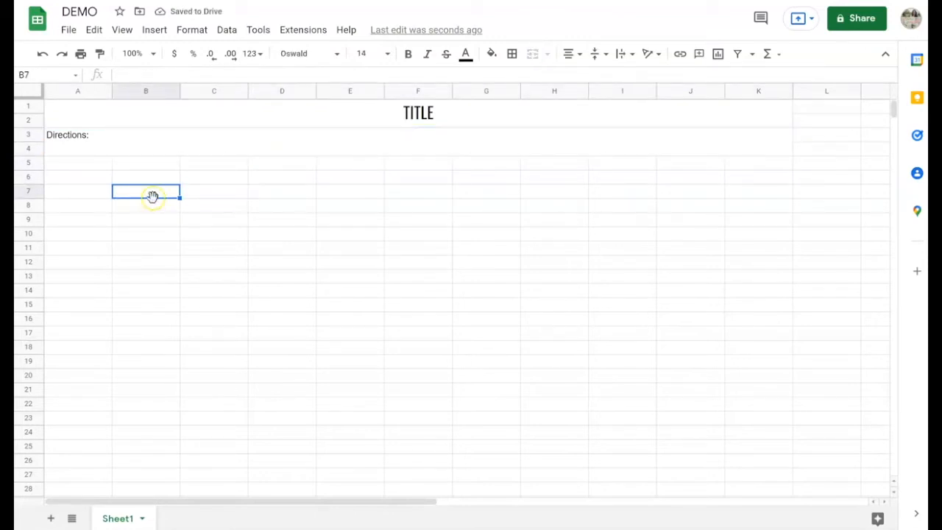
drag(153, 197, 332, 212)
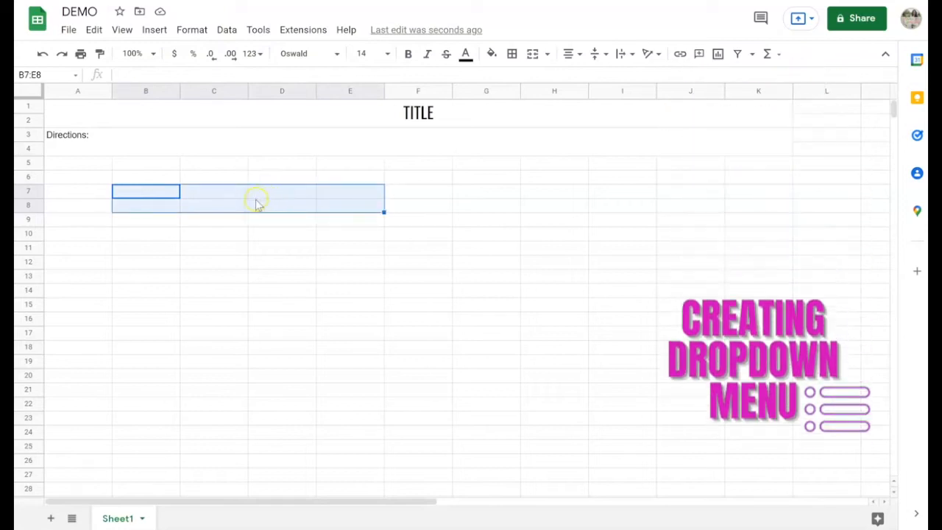
drag(149, 193, 313, 211)
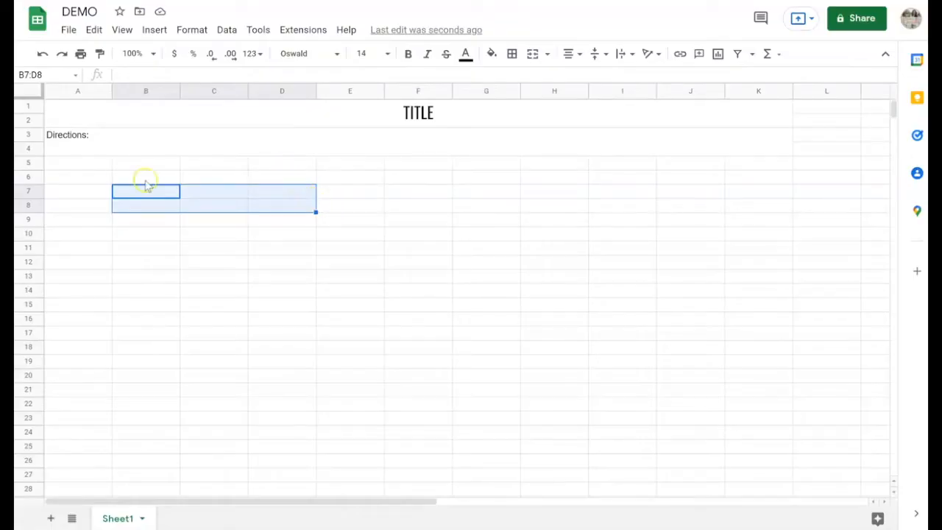
mouse_move(146, 185)
mouse_down()
mouse_move(276, 199)
mouse_move(282, 212)
mouse_up()
click(532, 54)
click(257, 234)
click(249, 195)
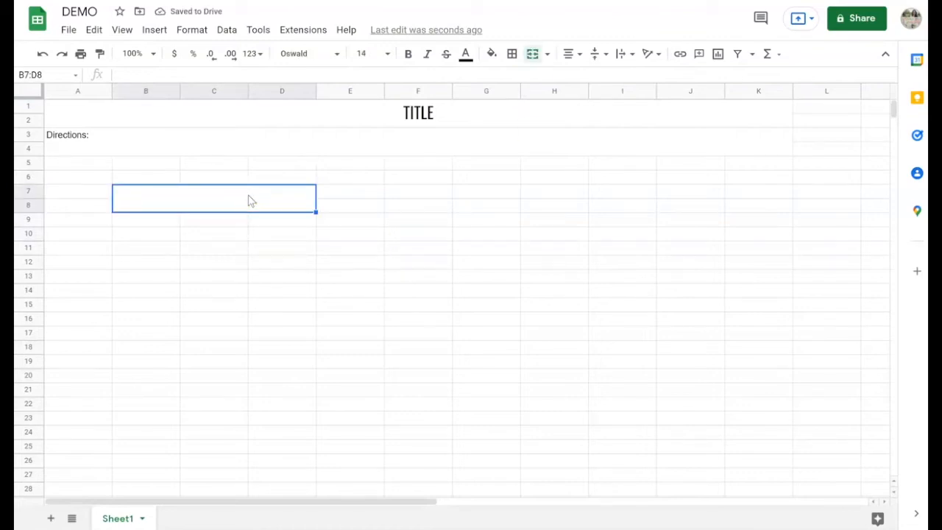
Open data validation for the merged cell B7:D8 and set the criteria to List of items.
click(227, 29)
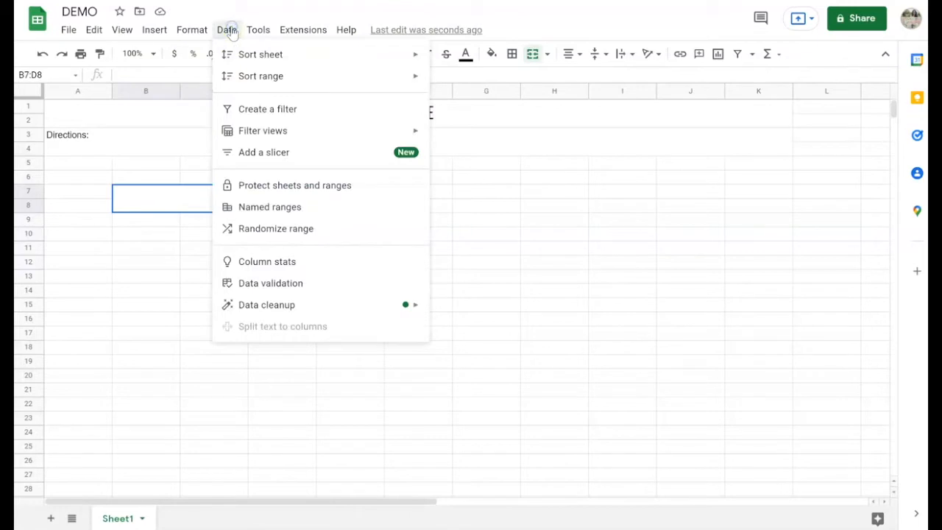
click(322, 290)
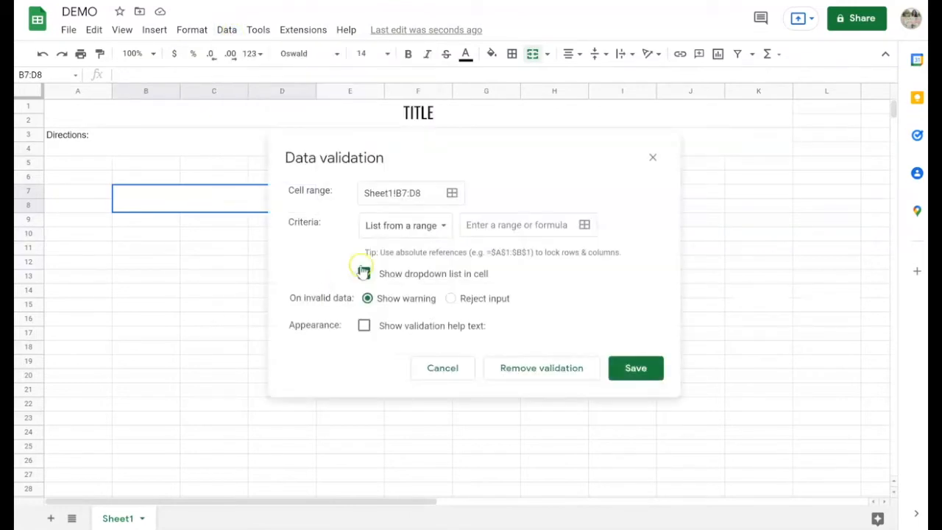
click(444, 237)
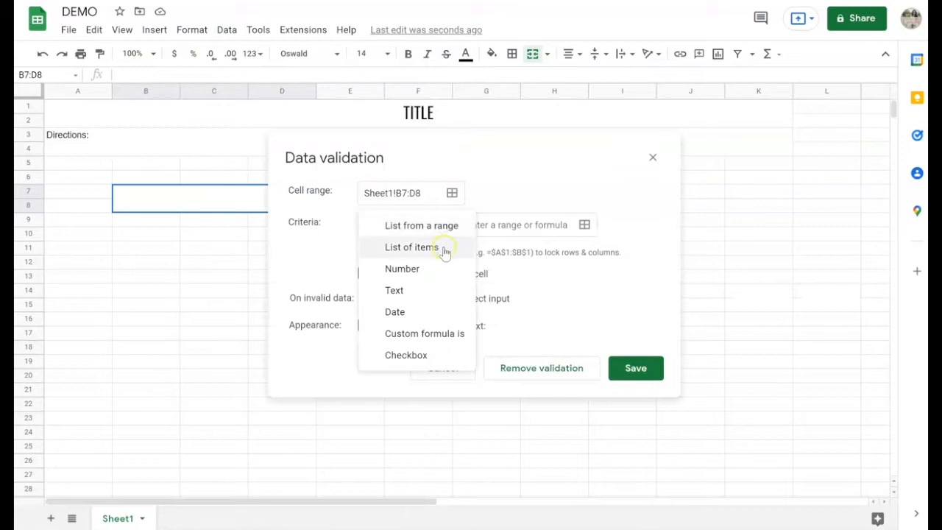
click(444, 248)
click(500, 227)
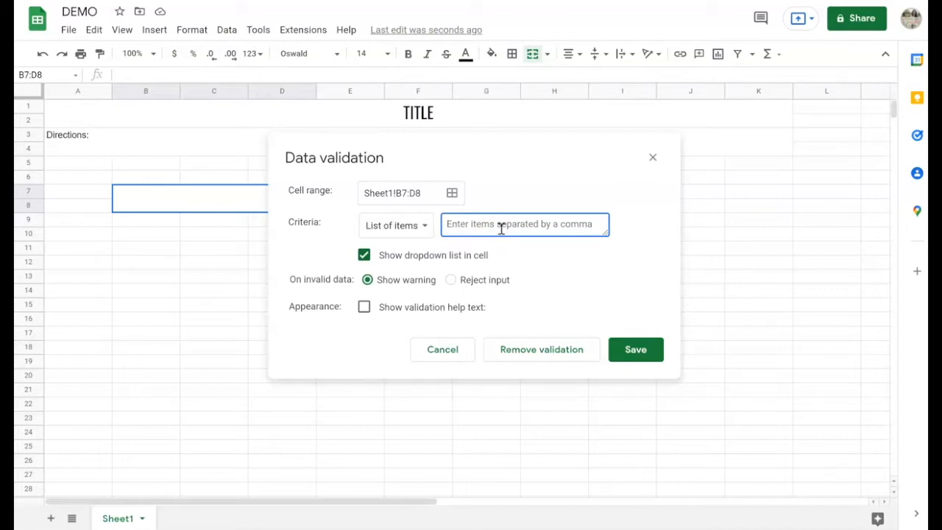
Enter the list items QUESTION 1, QUESTION 2, QUESTION 3, QUESTION 4, QUESTION 5, set invalid data to Reject input, and save the validation.
text(Q)
key(BackSpace)
text(QUES)
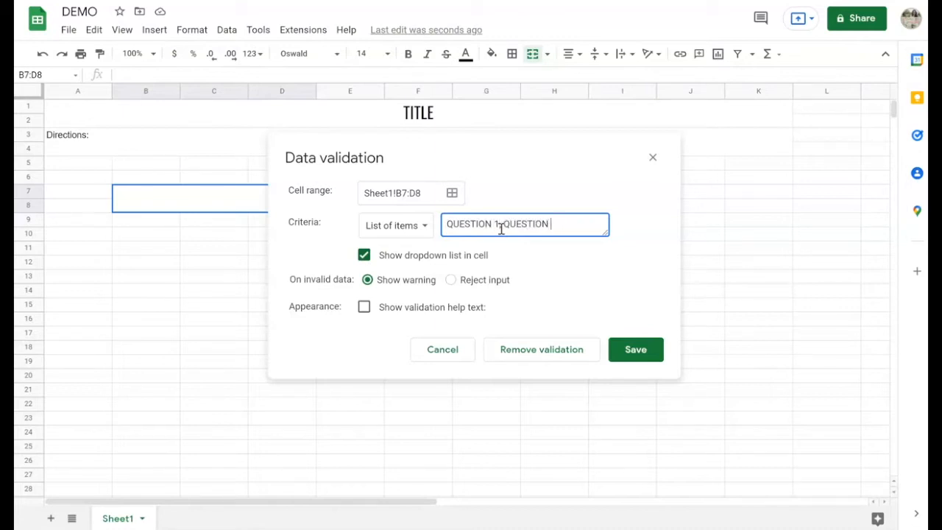
text(TION 1, QUESTION 2, QUES)
text(TION )
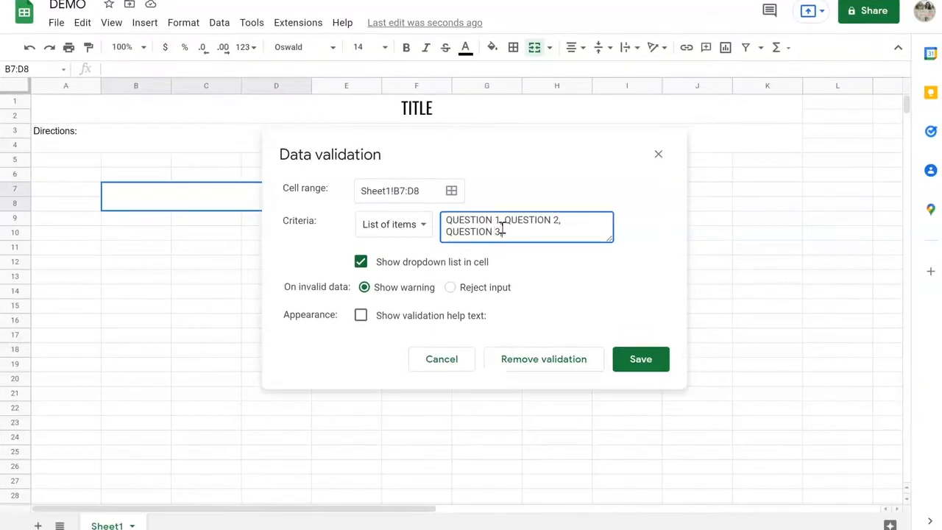
text(3, QUESTION 4, QUESTIO)
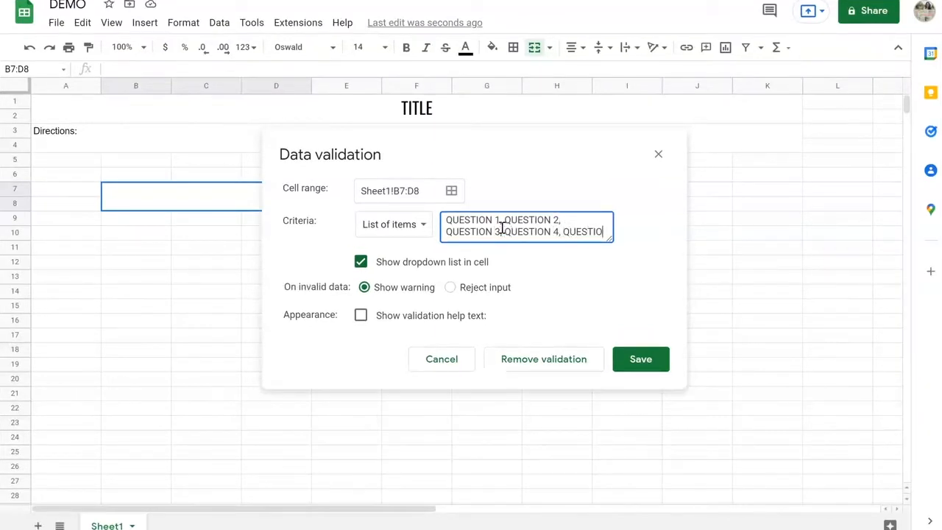
text(N 4)
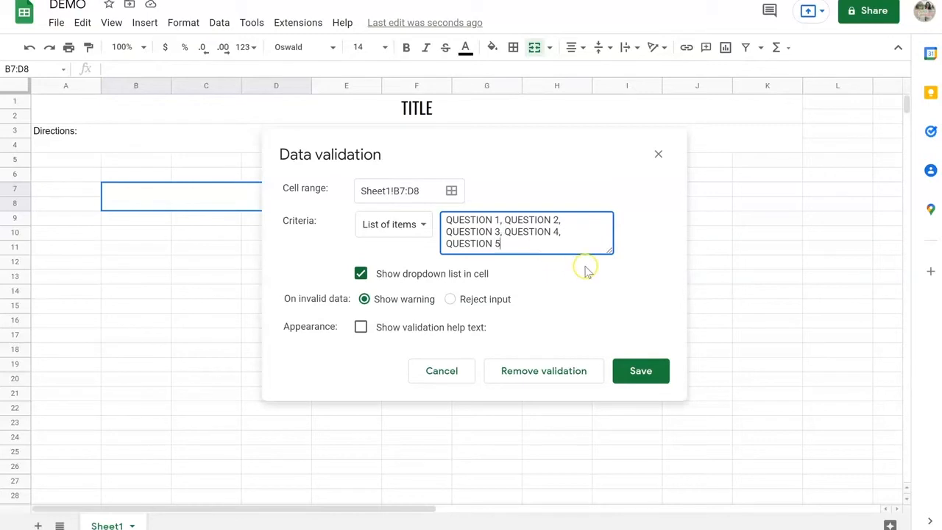
click(451, 299)
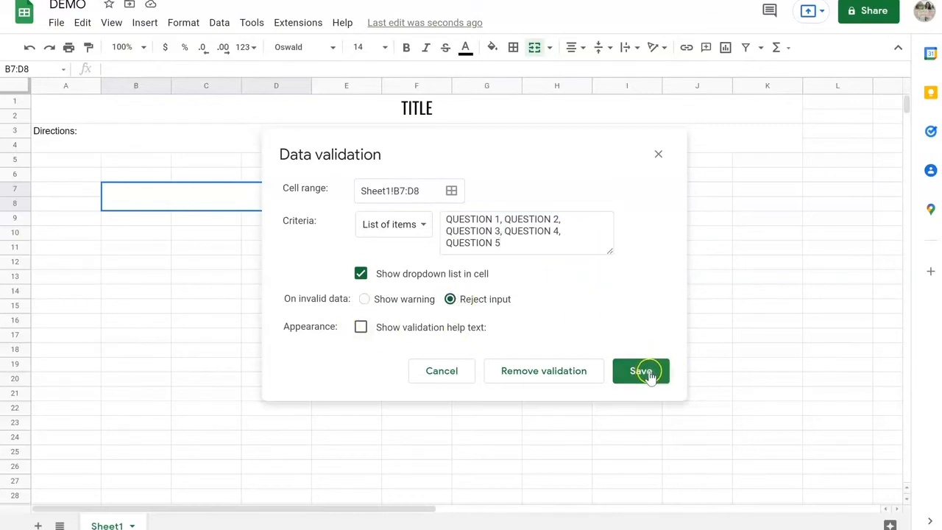
click(650, 376)
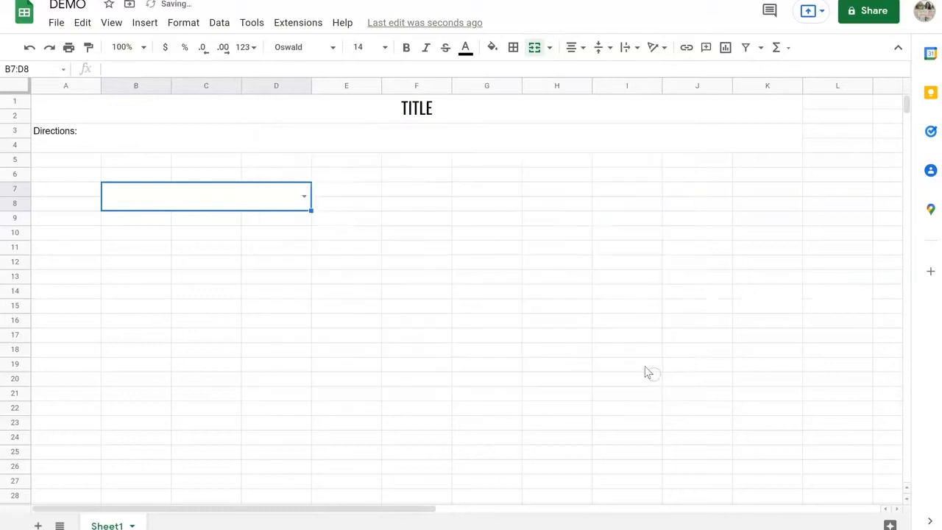
Test the dropdown in B7:D8 by choosing several different questions, finishing with QUESTION 1 selected.
click(304, 198)
click(258, 221)
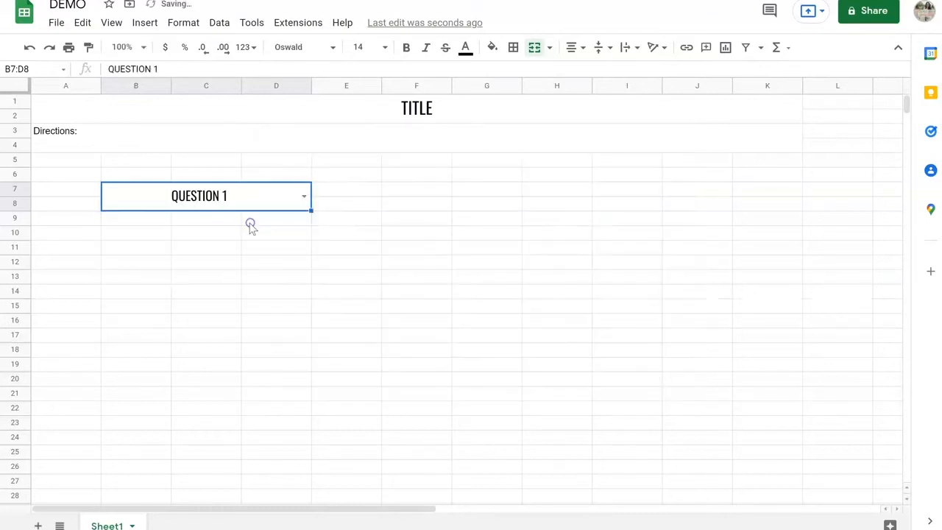
click(252, 232)
click(259, 201)
click(304, 199)
click(260, 234)
click(304, 199)
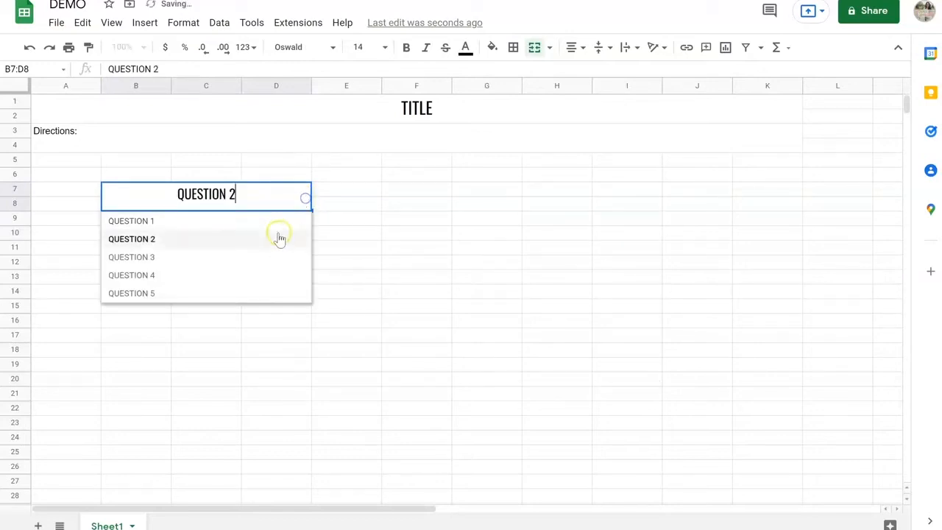
click(269, 257)
click(305, 195)
click(239, 286)
click(304, 197)
click(255, 259)
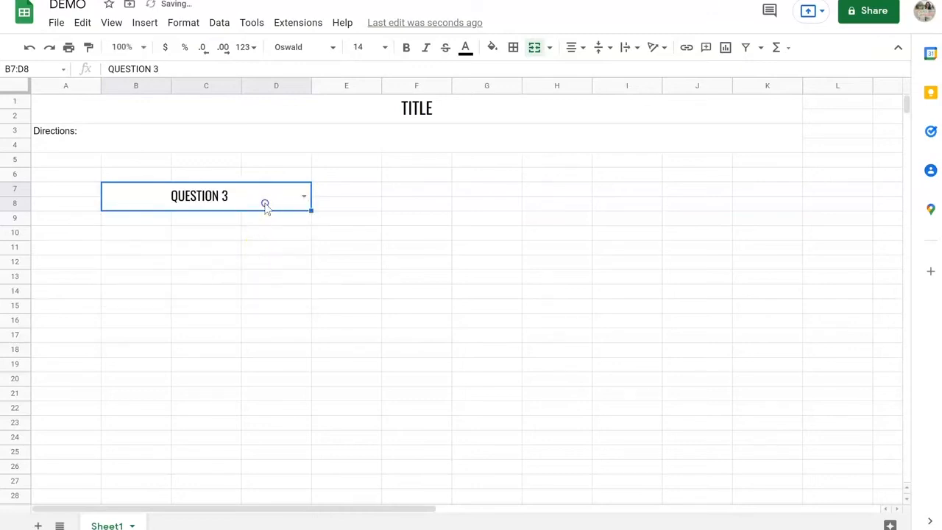
click(305, 197)
click(261, 220)
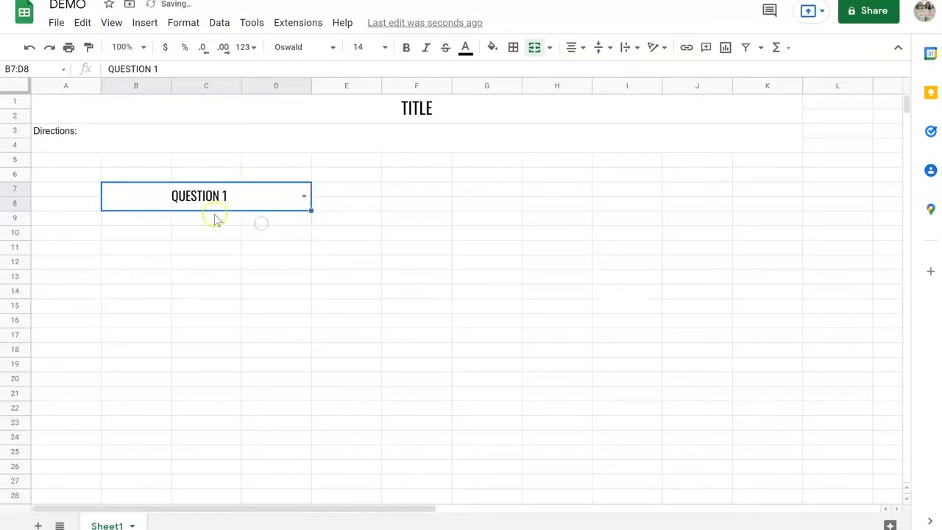
Merge cells B9:D17 into one large box directly below the question dropdown.
click(135, 229)
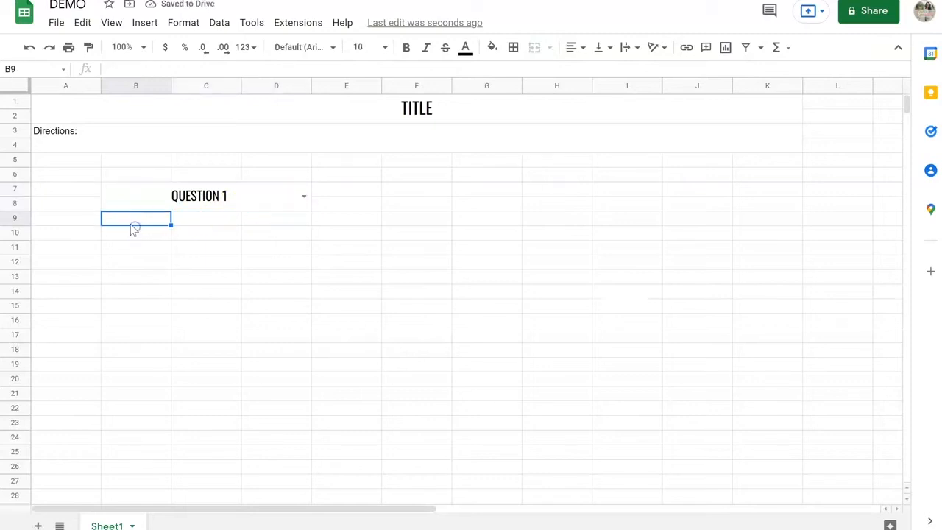
drag(129, 222, 287, 337)
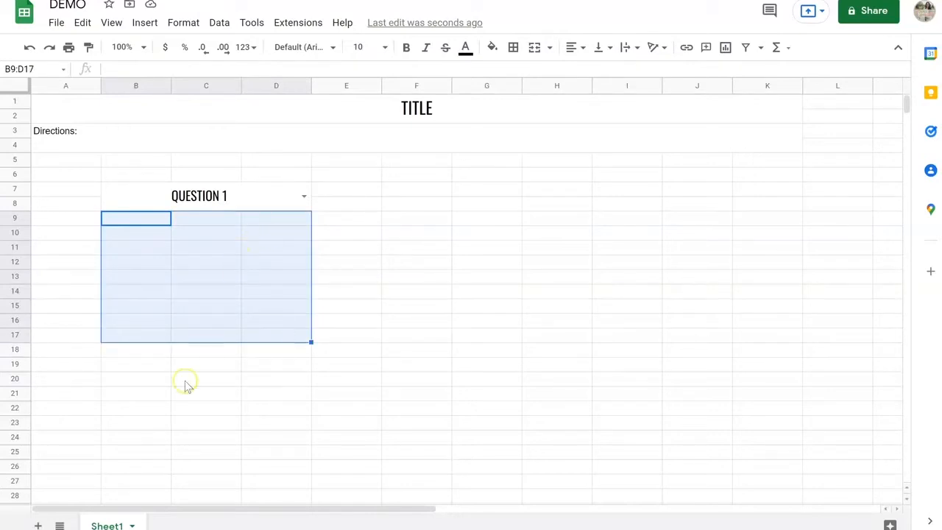
click(534, 48)
click(215, 275)
click(216, 403)
click(210, 297)
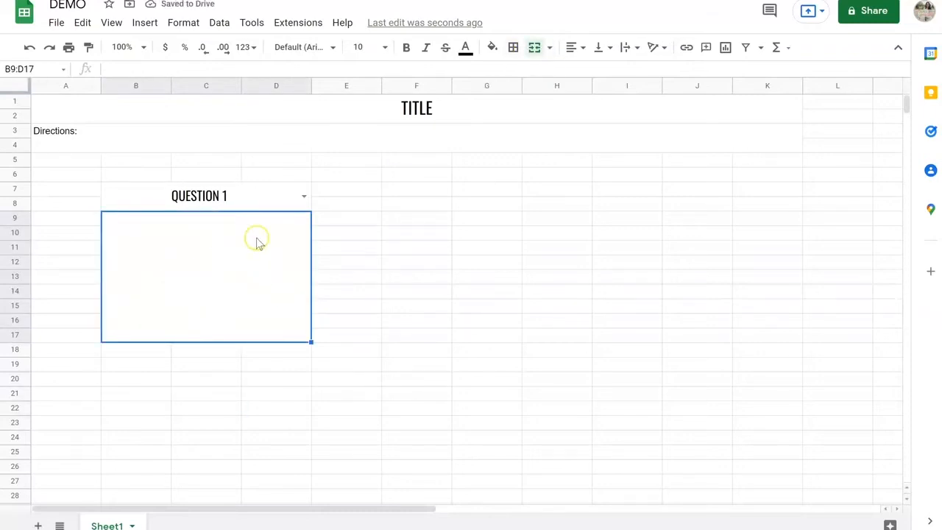
Fill the question dropdown cell B7:D8 with a pale light blue.
click(228, 190)
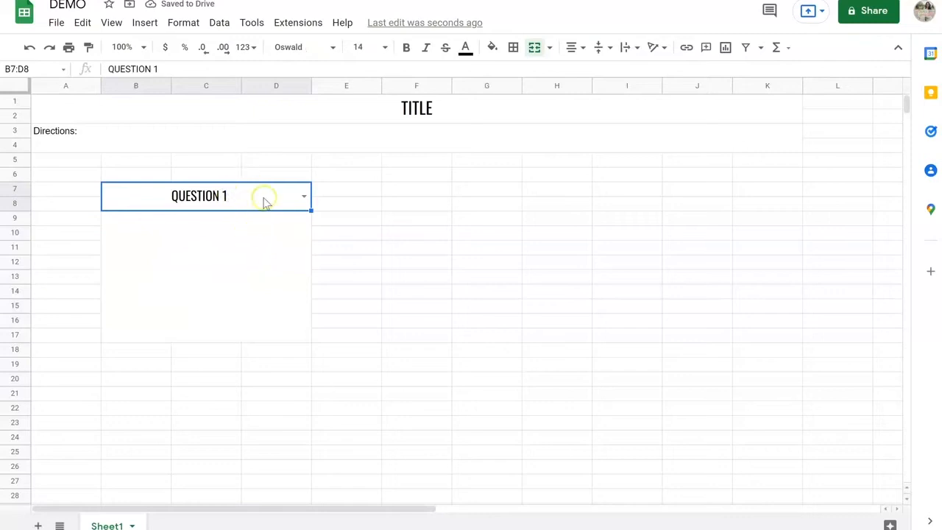
click(491, 47)
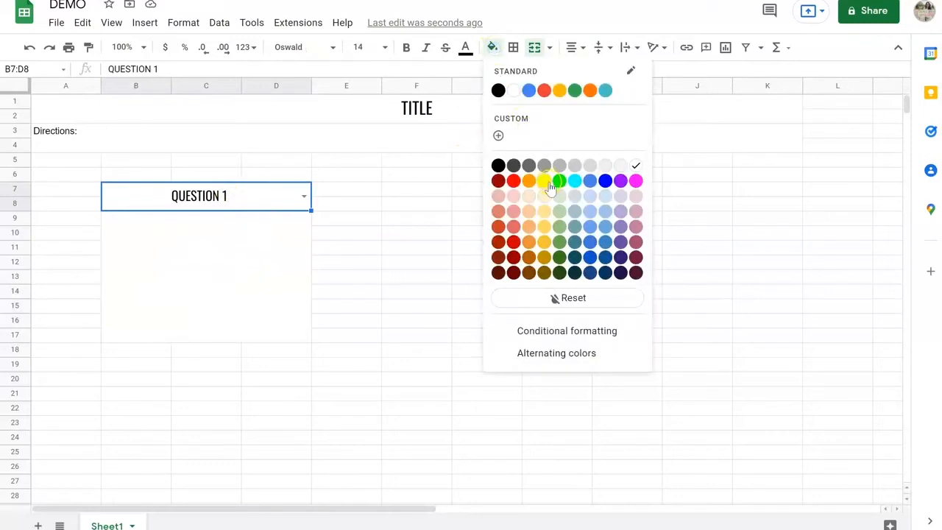
click(602, 198)
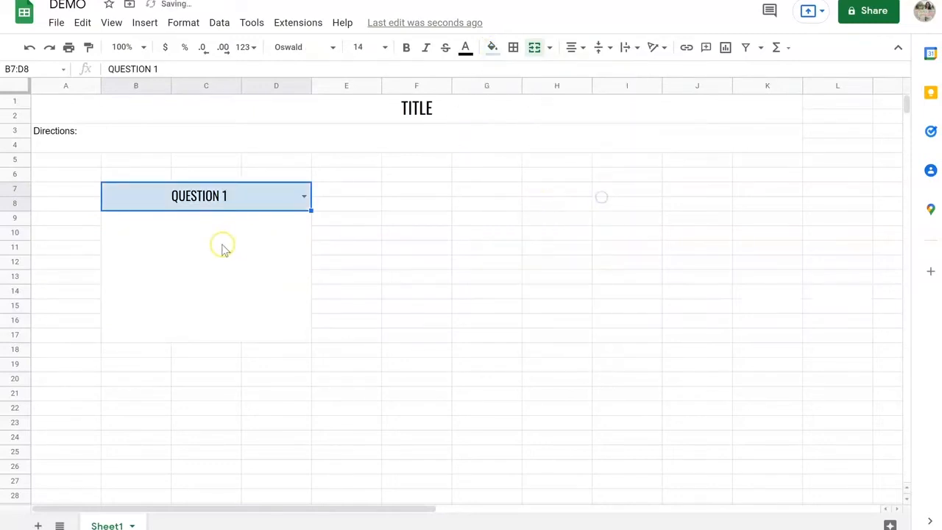
click(223, 245)
Apply all borders to the question dropdown and the box below it, range B7:D17.
drag(107, 187, 178, 286)
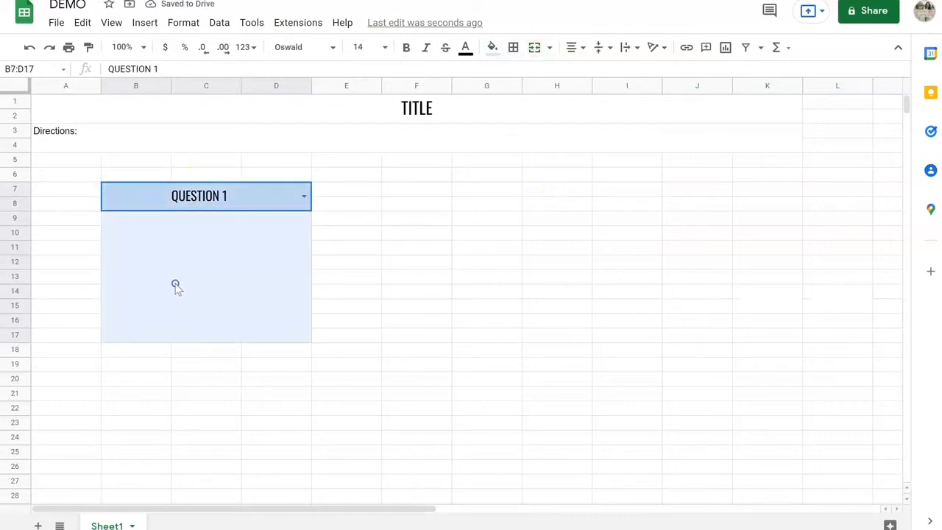
click(513, 47)
click(519, 76)
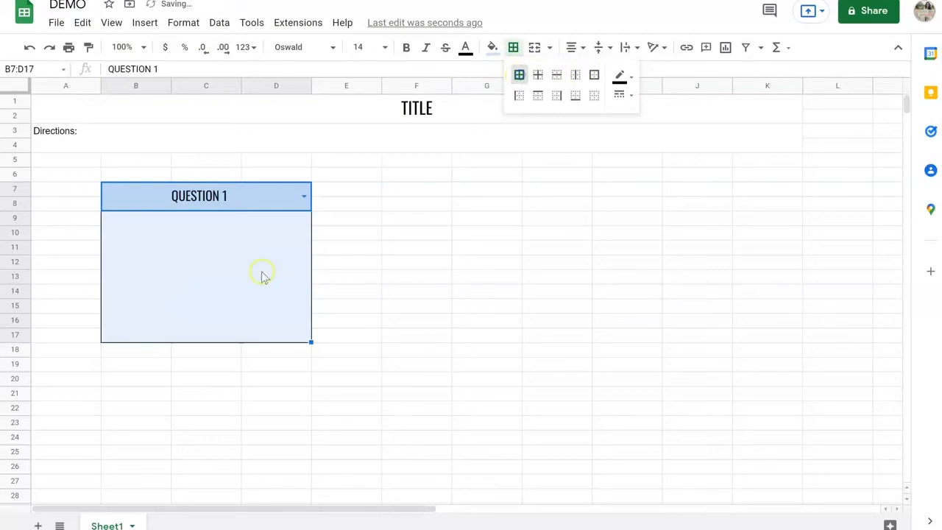
click(221, 274)
click(201, 392)
click(232, 294)
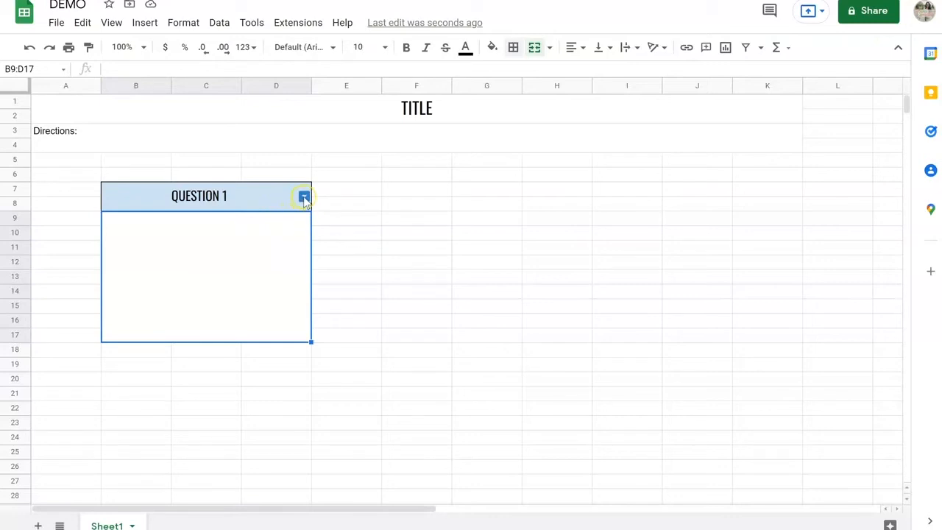
click(208, 275)
click(240, 386)
click(238, 282)
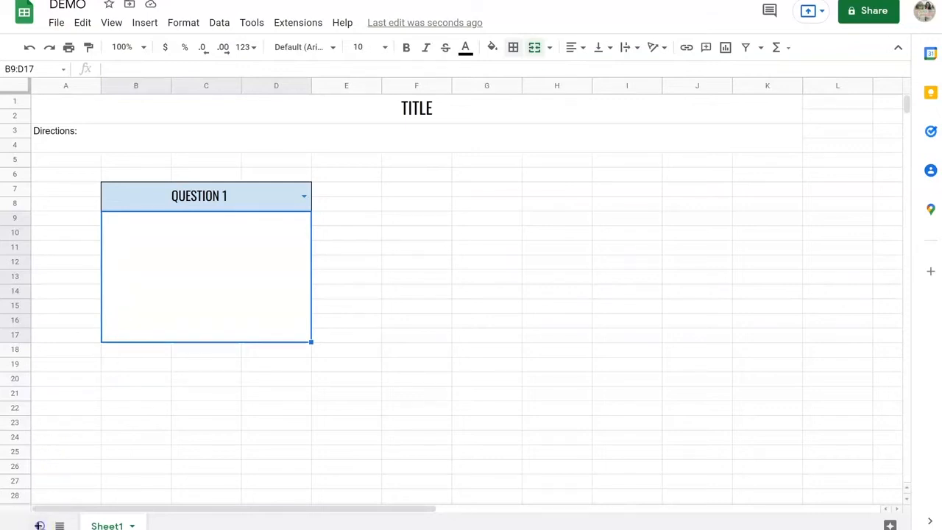
Add a second sheet and enter the heading QUESTIONS far down it in cell F165.
click(38, 525)
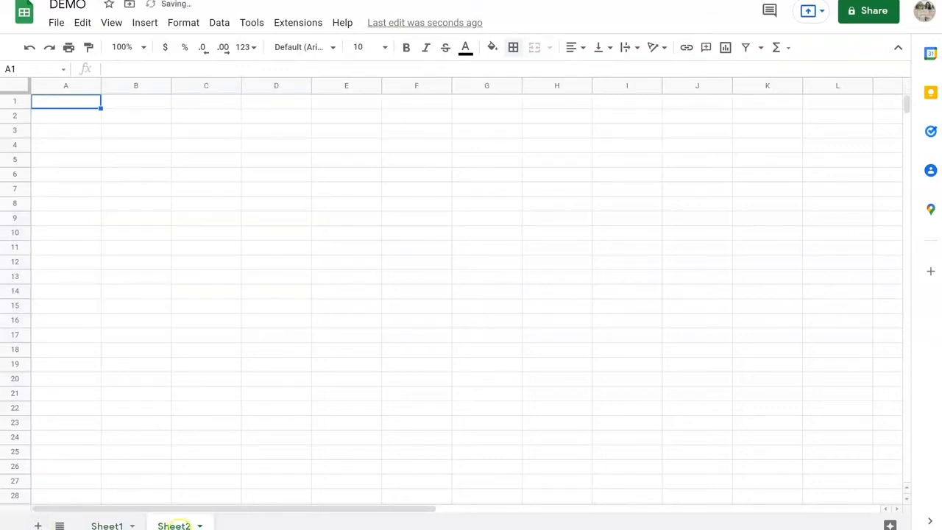
scroll(332, 297, down, 15)
scroll(332, 298, down, 13)
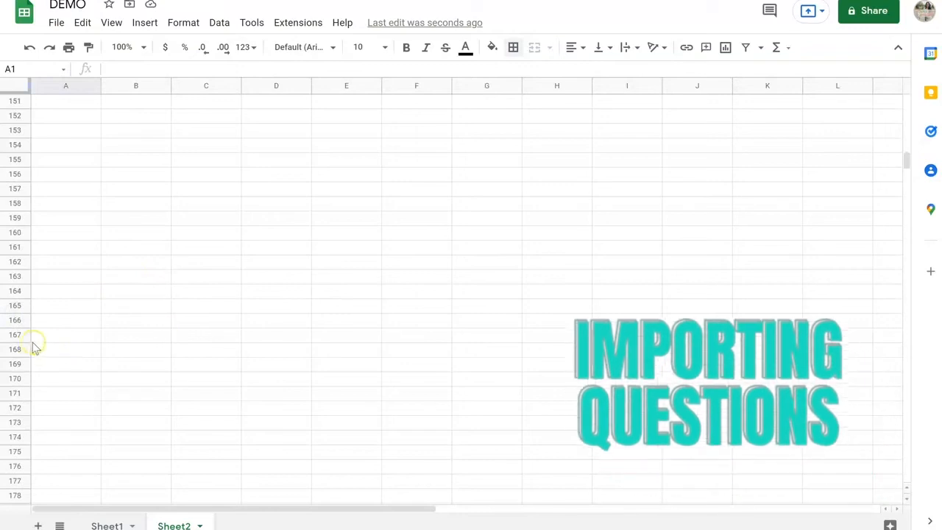
click(398, 309)
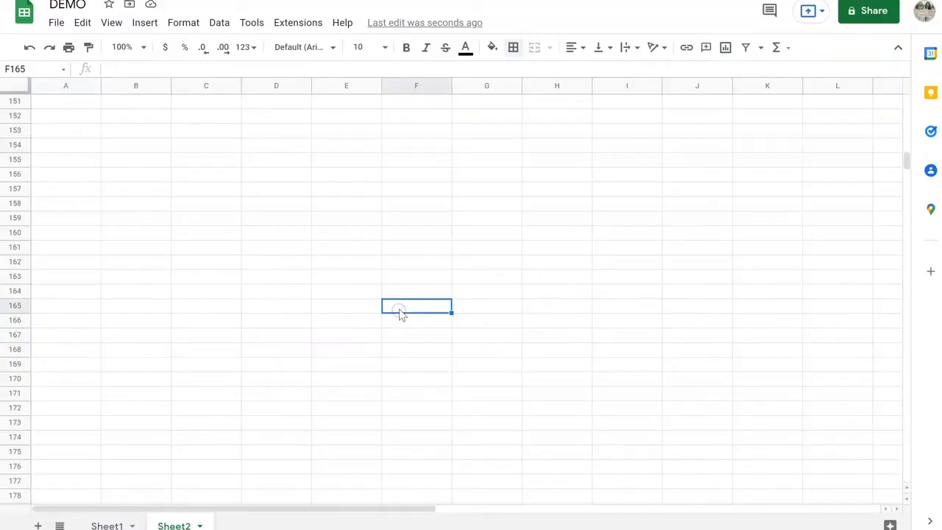
text(QUESTIONS)
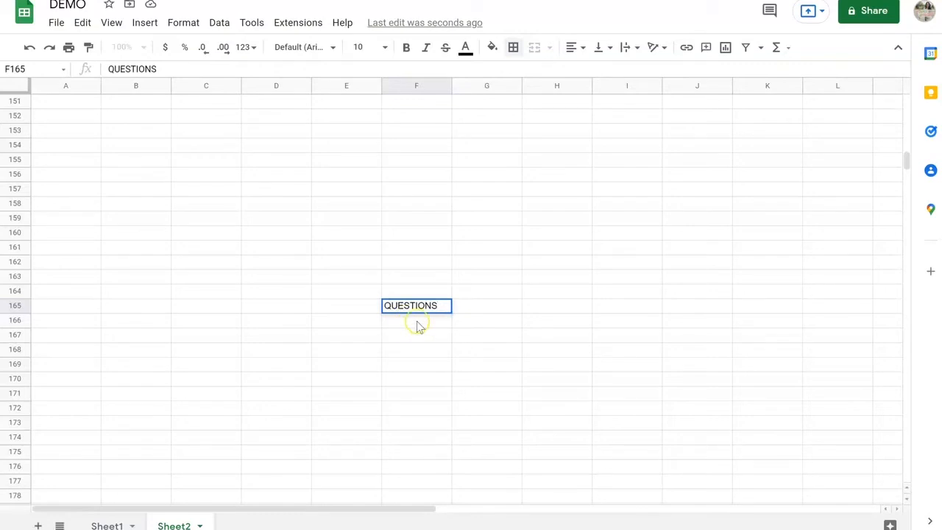
Number the questions from 1 to 5 in cells F166:F170 below the QUESTIONS heading.
click(417, 319)
text(1)
key(Return)
text(2)
key(Return)
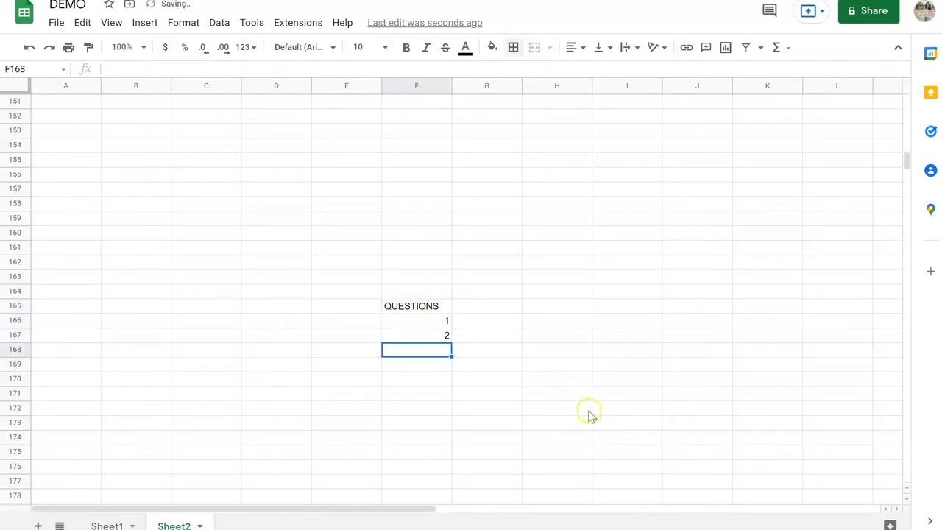
click(440, 325)
drag(439, 325, 449, 381)
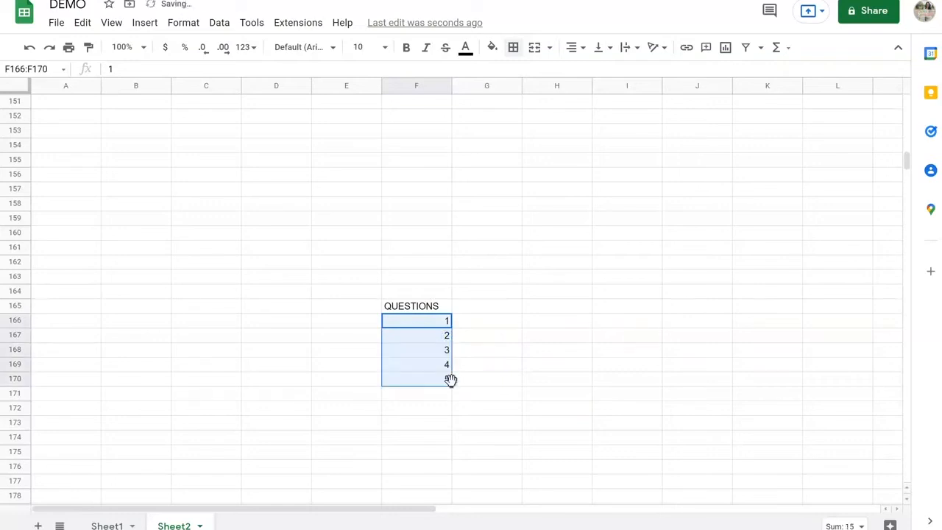
click(447, 409)
click(442, 308)
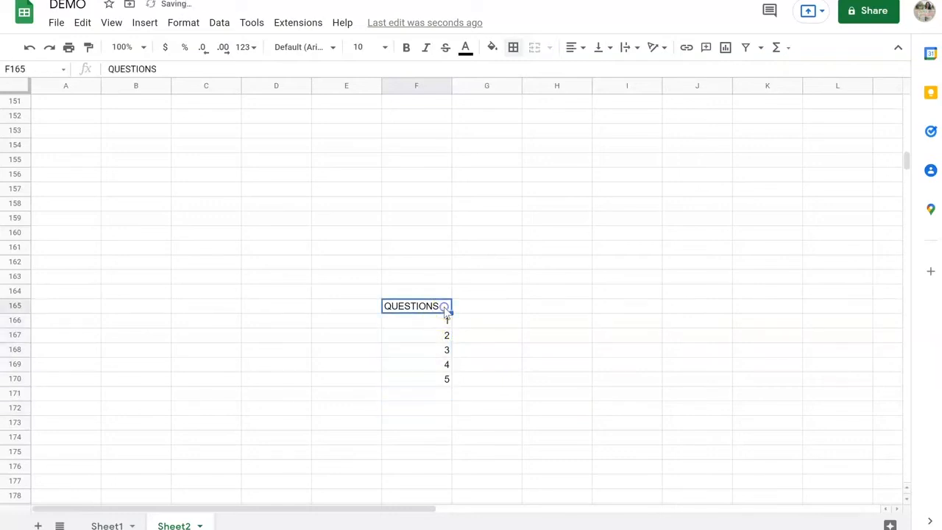
click(497, 309)
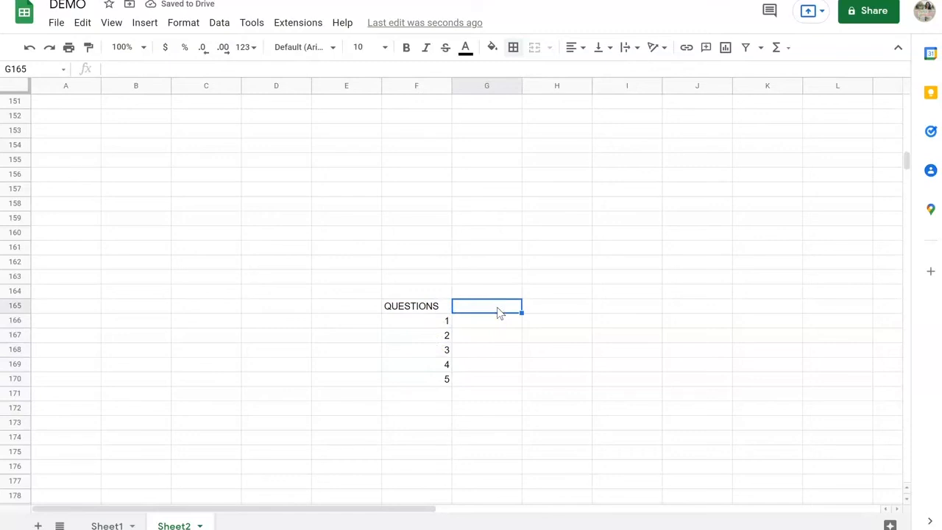
click(495, 322)
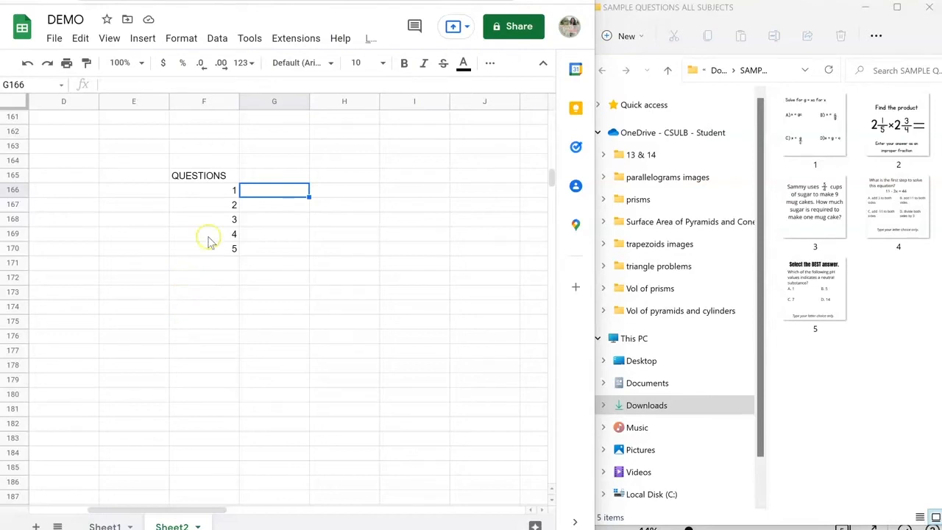
click(145, 43)
mouse_move(217, 210)
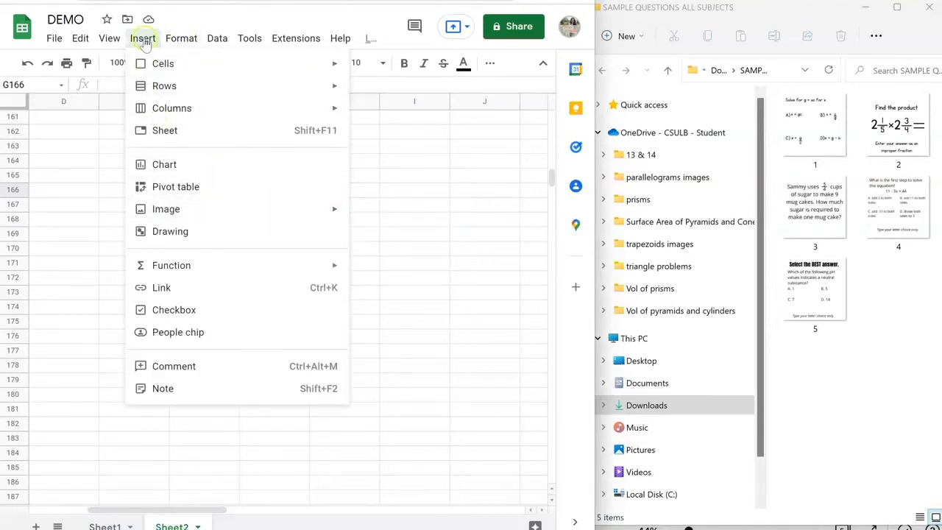
click(367, 219)
Insert image 1 from the SAMPLE QUESTIONS ALL SUBJECTS folder inside cell G166, beside question number 1.
click(292, 193)
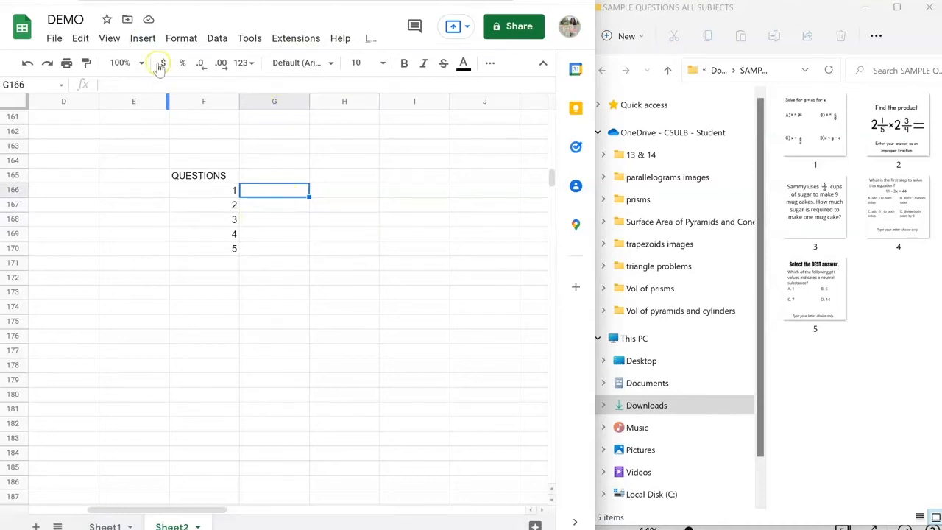
click(142, 40)
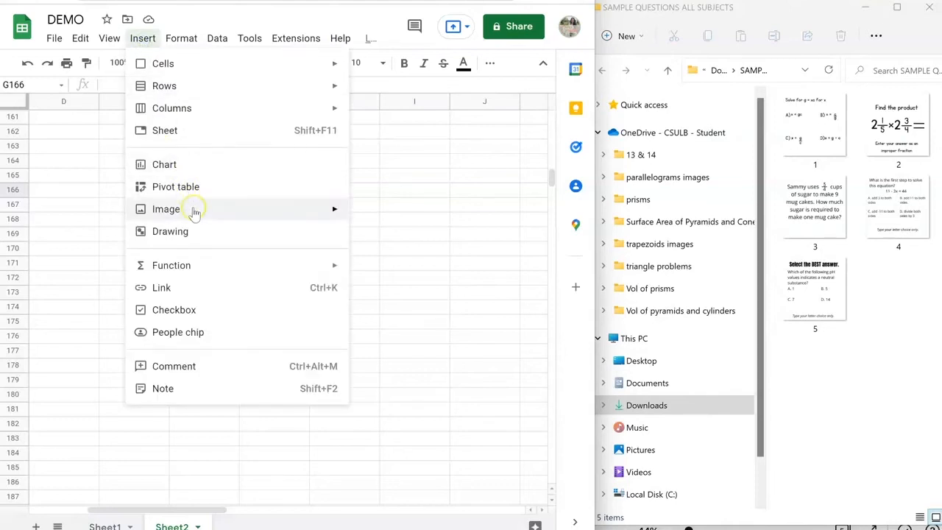
mouse_move(319, 210)
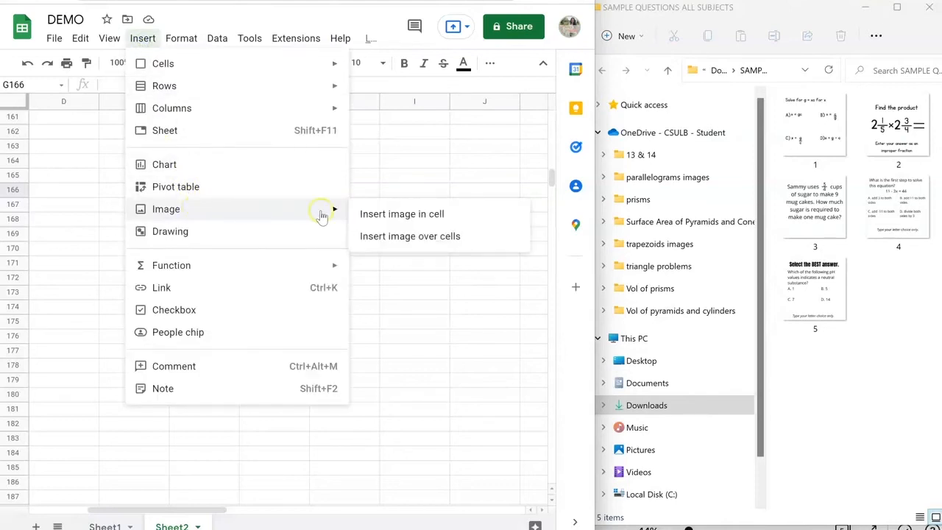
click(413, 216)
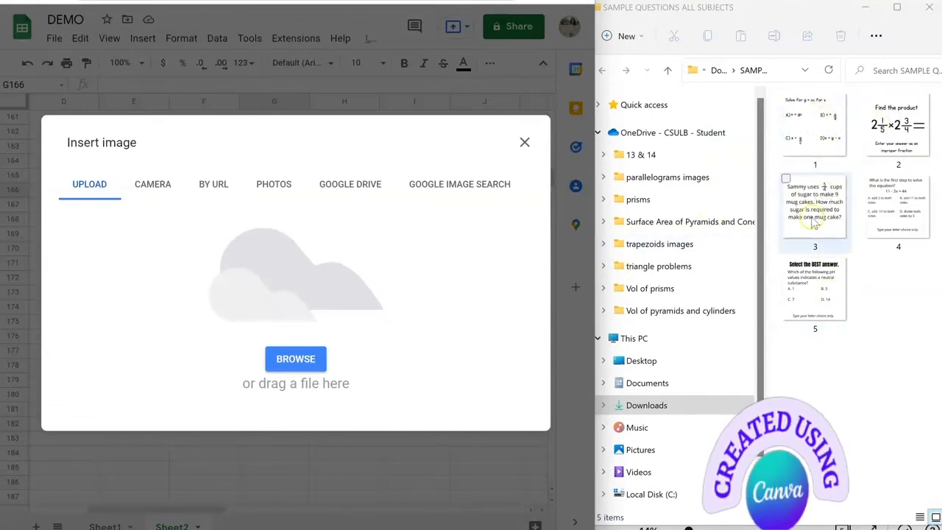
drag(820, 131, 310, 299)
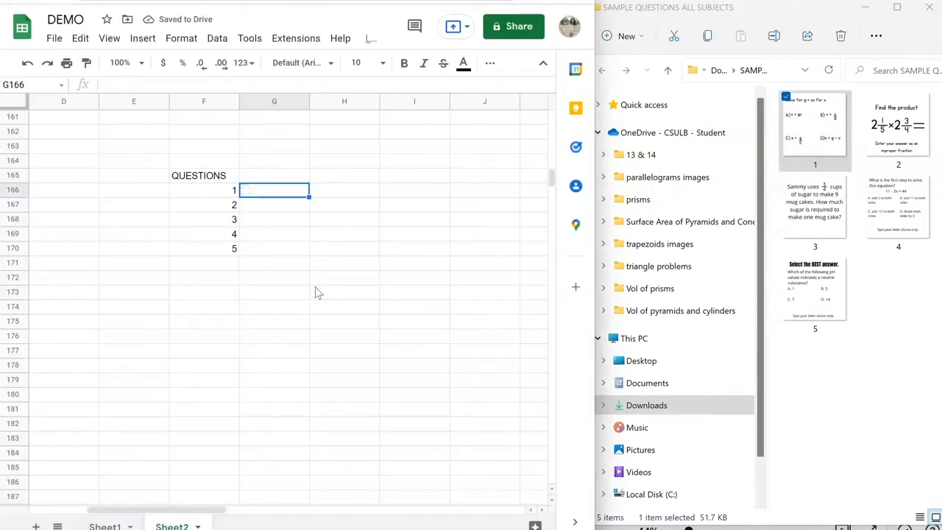
Insert sample question image 2 inside cell G167, beside question number 2.
click(275, 207)
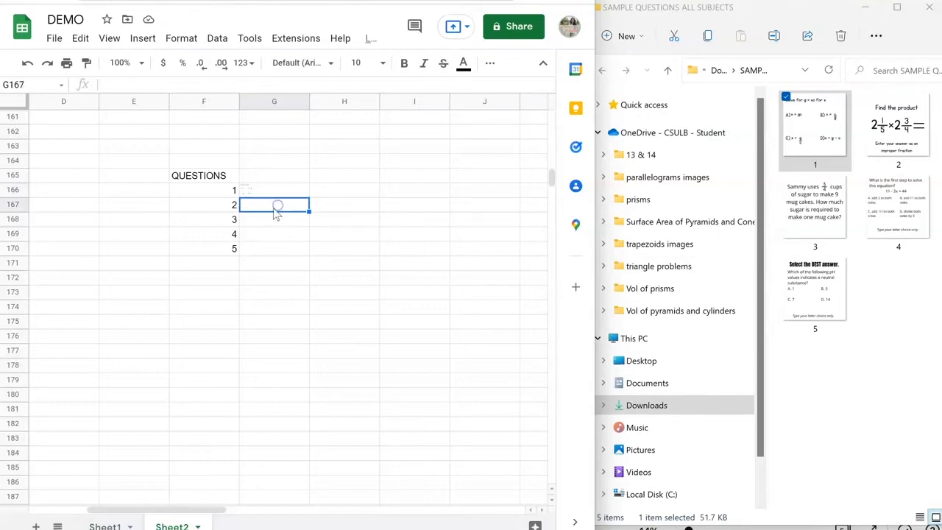
click(148, 41)
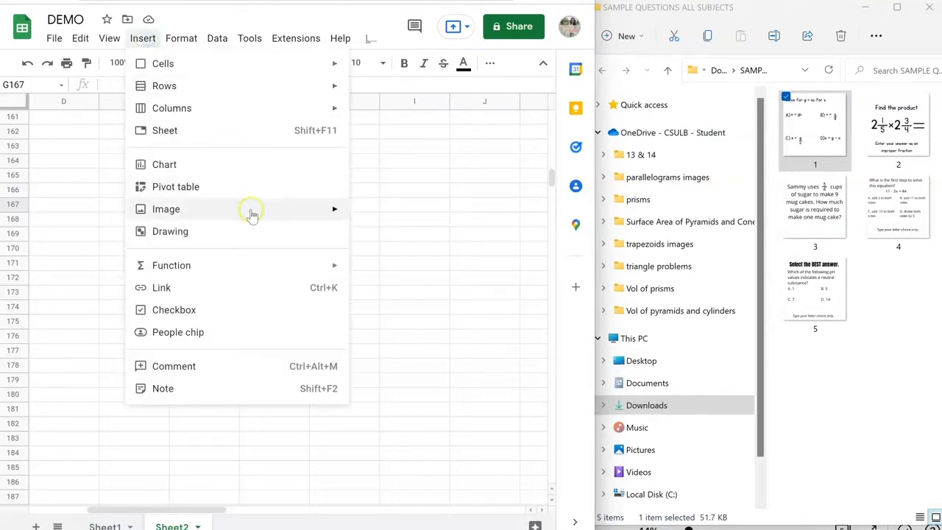
mouse_move(272, 214)
click(398, 215)
drag(895, 127, 346, 298)
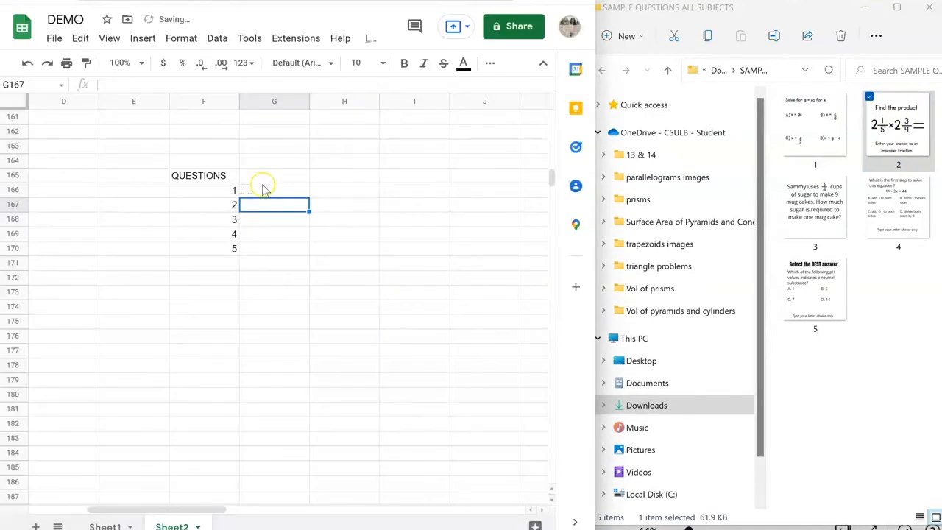
click(140, 38)
mouse_move(221, 212)
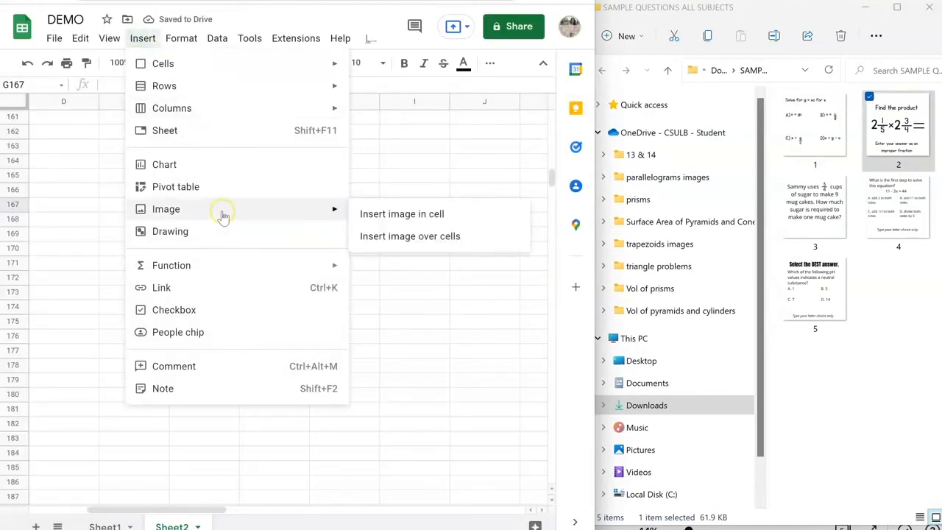
click(398, 214)
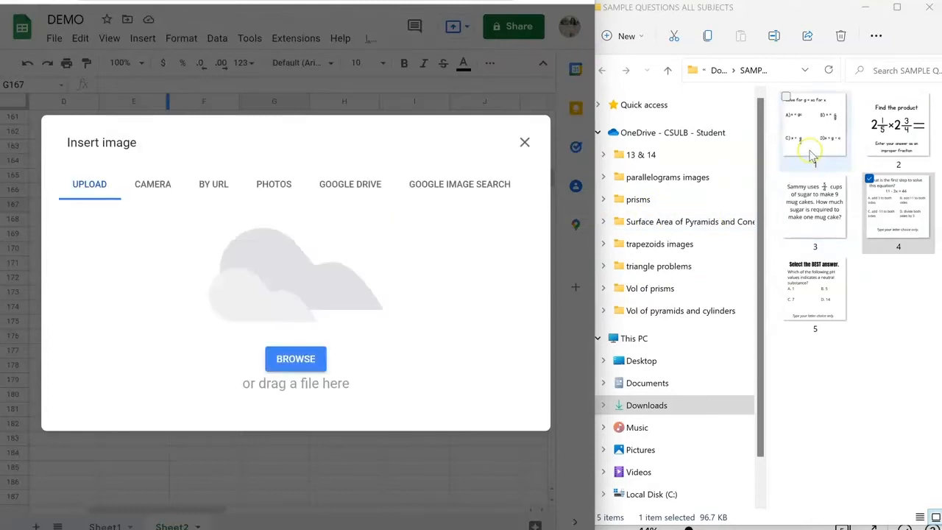
drag(896, 126, 382, 301)
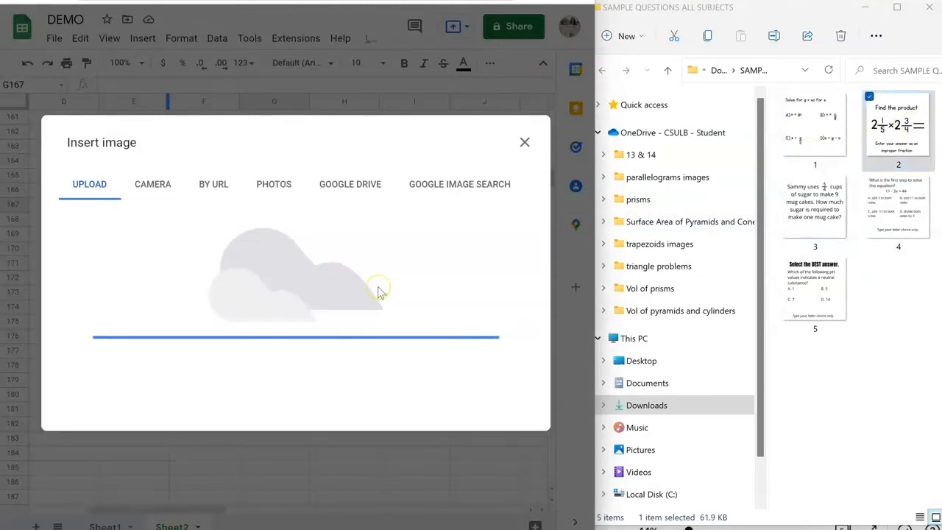
Insert sample question image 3 inside cell G168, beside question number 3.
click(143, 38)
mouse_move(214, 208)
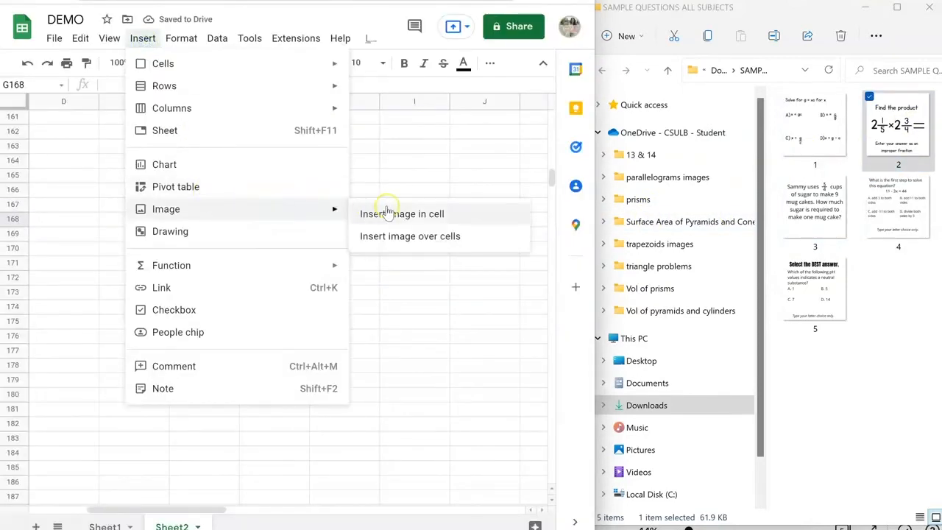
click(368, 213)
drag(814, 206, 300, 309)
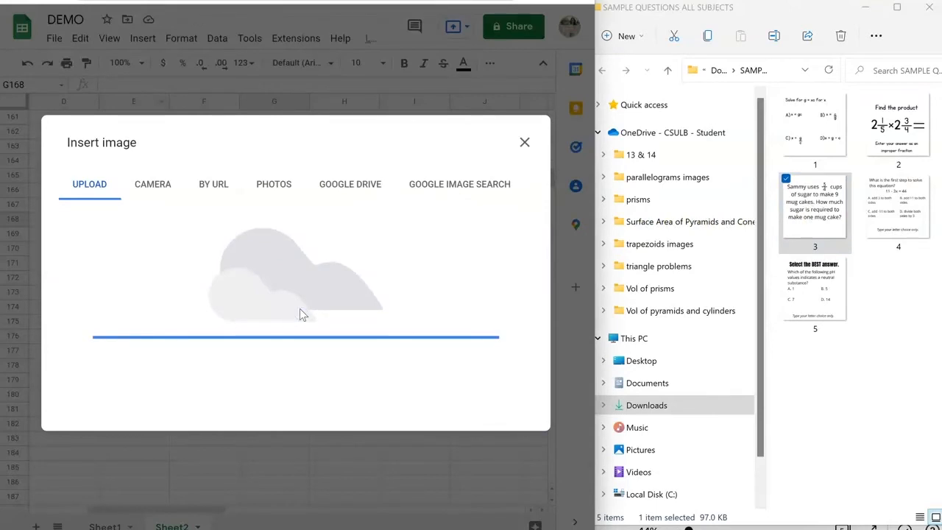
Insert sample question image 4 inside cell G169, beside question number 4.
click(143, 38)
mouse_move(242, 211)
click(399, 212)
drag(898, 206, 309, 322)
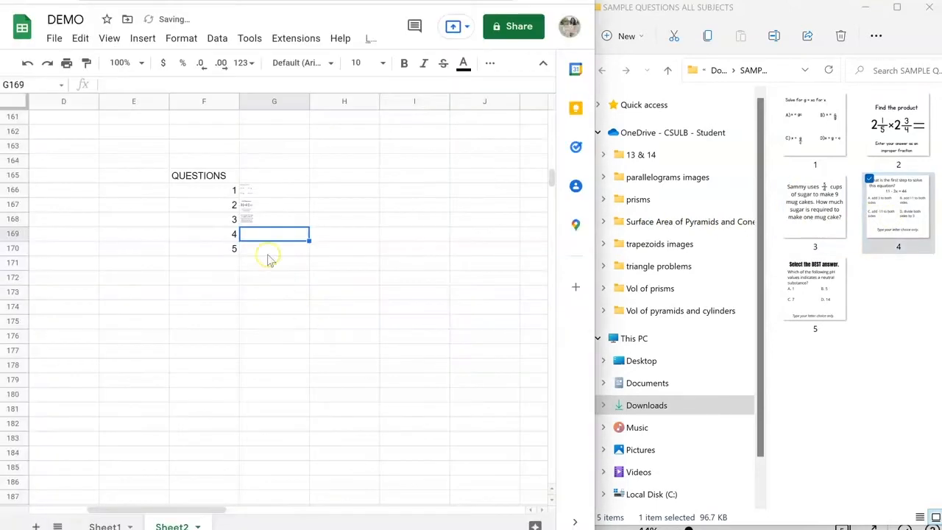
Insert sample question image 5 inside cell G170, beside question number 5.
click(142, 38)
mouse_move(242, 210)
click(399, 214)
drag(814, 294, 334, 318)
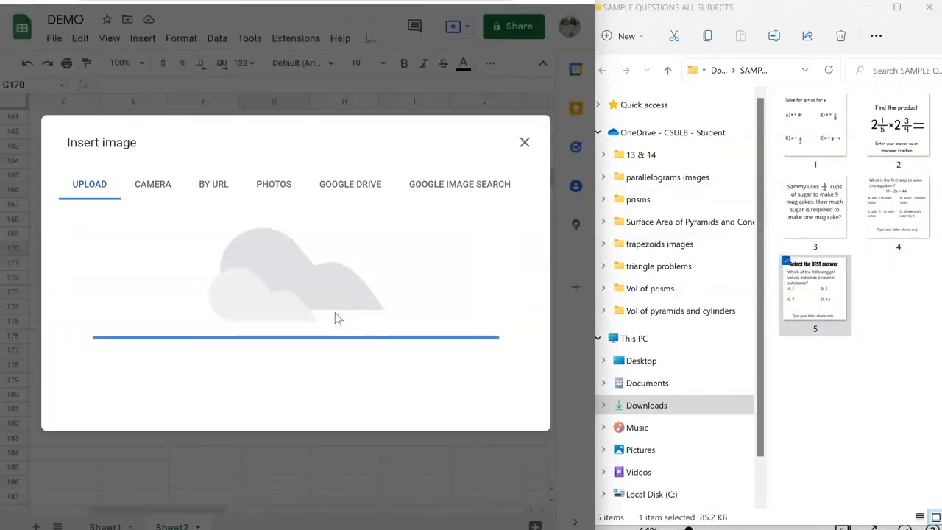
click(343, 248)
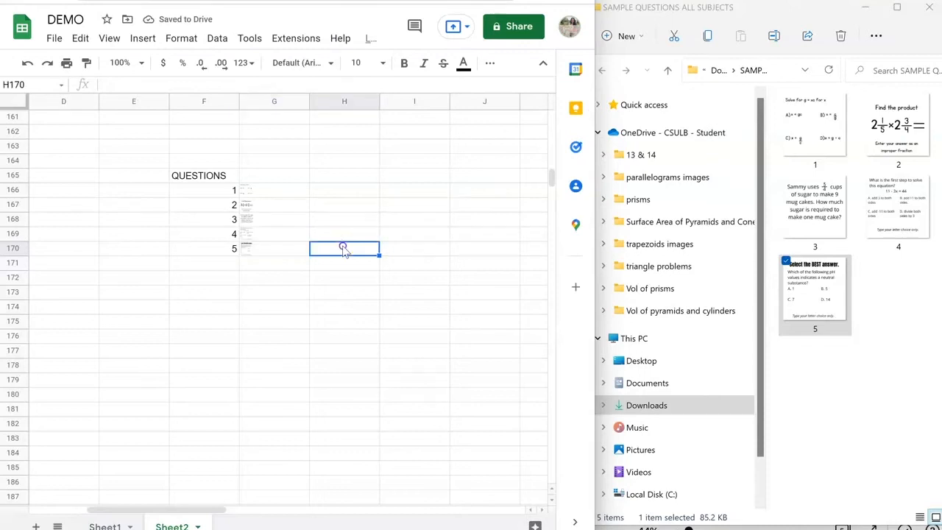
Review the question images on Sheet2 and the options of the question dropdown on Sheet1.
click(106, 526)
click(171, 526)
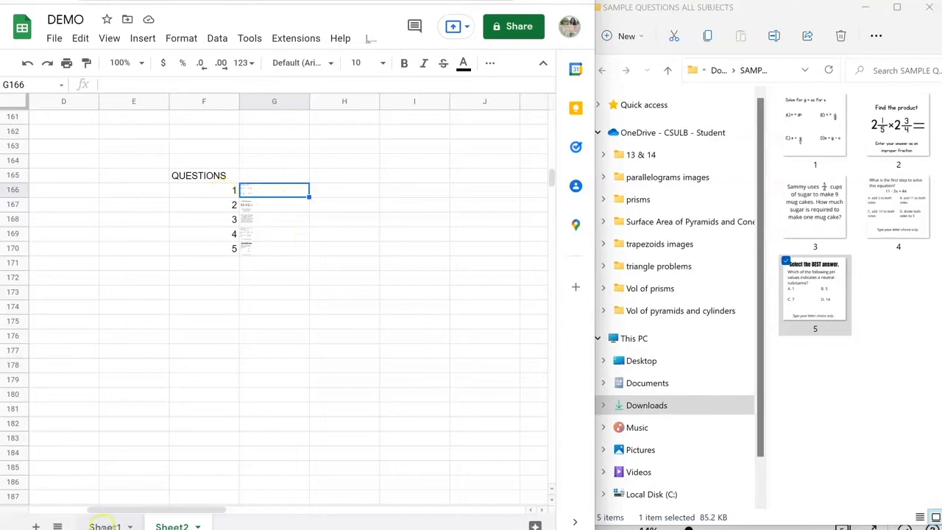
click(105, 525)
click(141, 87)
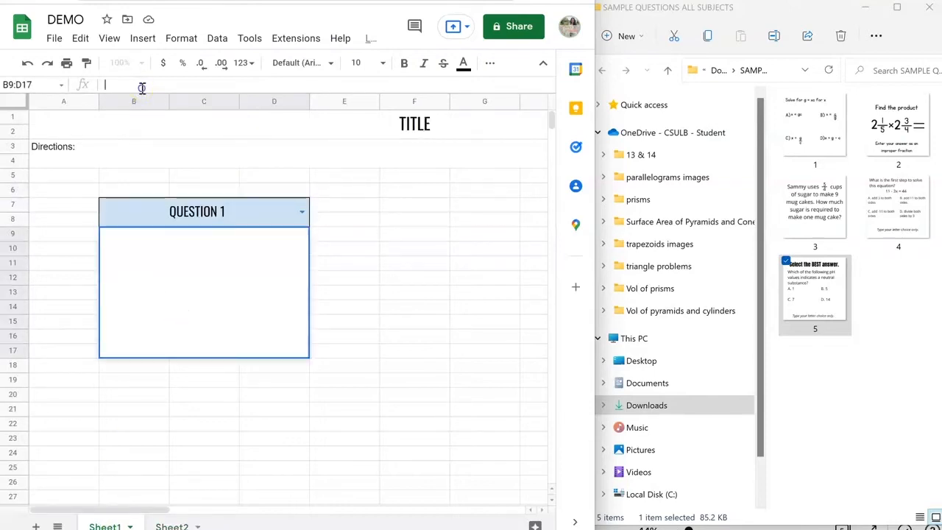
click(301, 211)
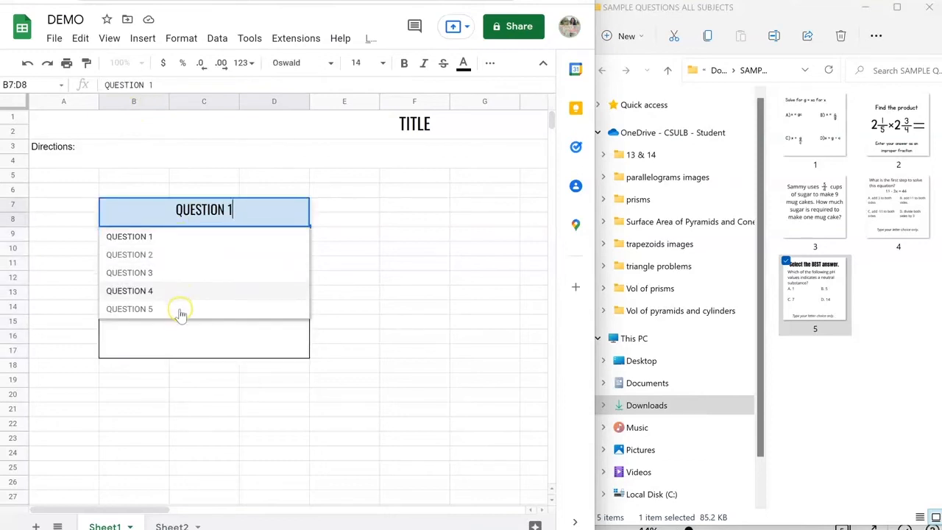
click(155, 340)
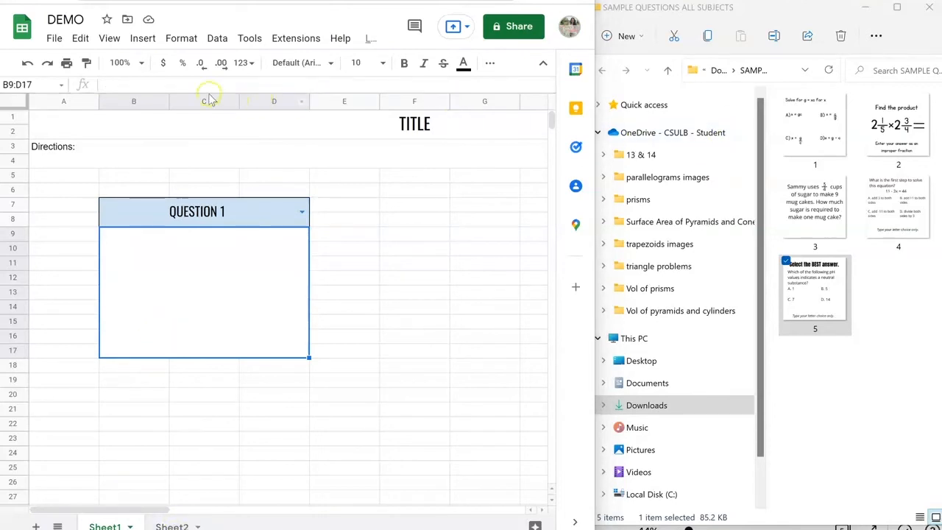
Enter the formula =IF(B7="question 1", Sheet2!G166) in the merged box B9:D17 below the question dropdown.
click(196, 293)
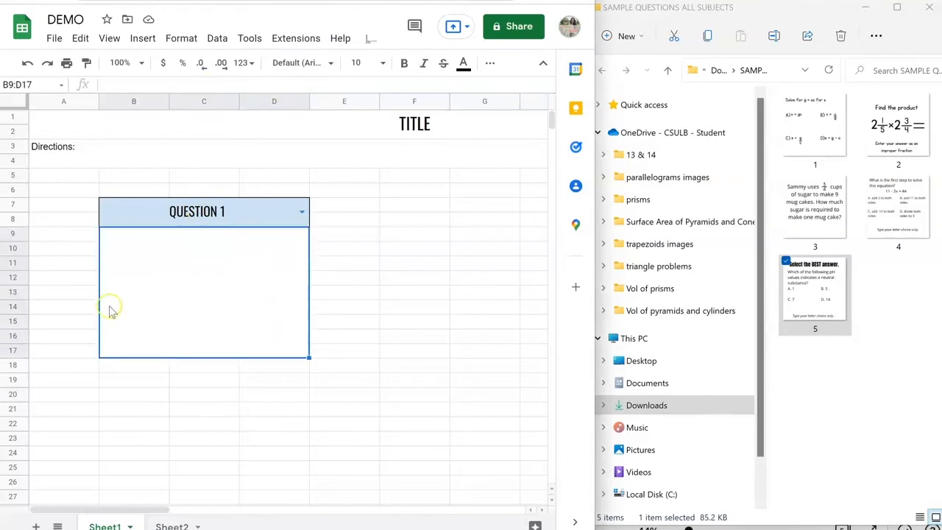
click(148, 83)
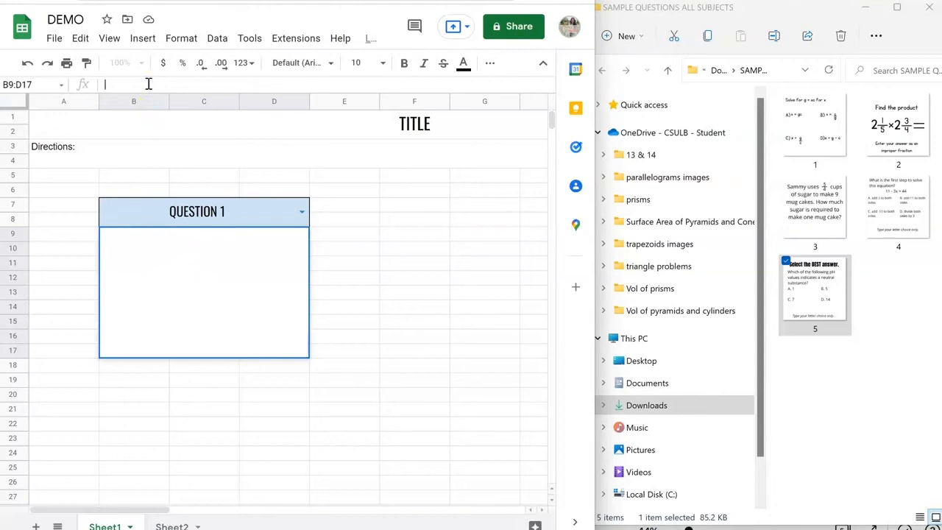
text(=)
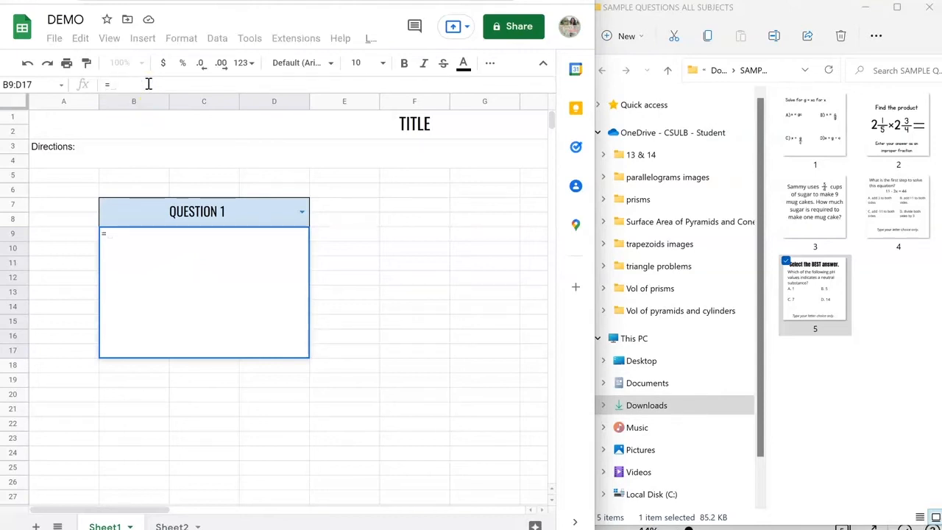
text(IF()
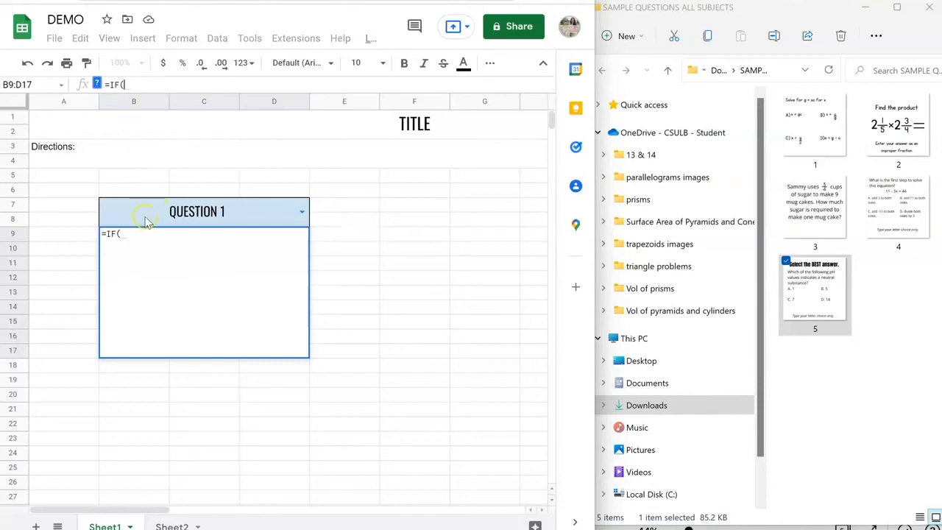
text(b)
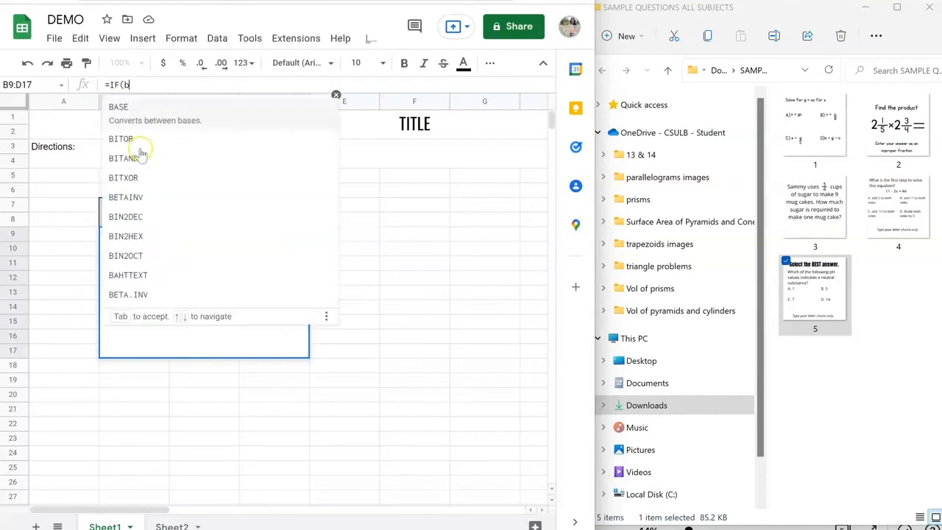
text(7)
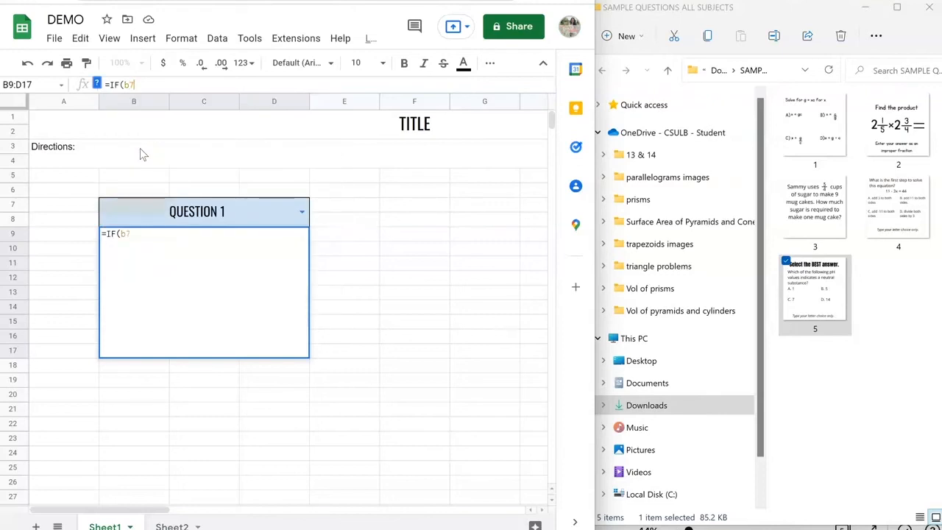
text(="question)
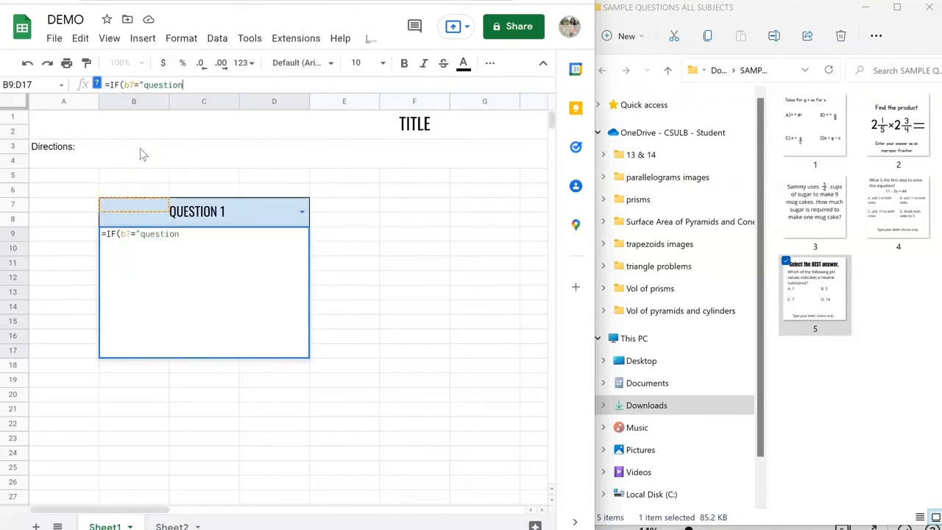
text( 1", )
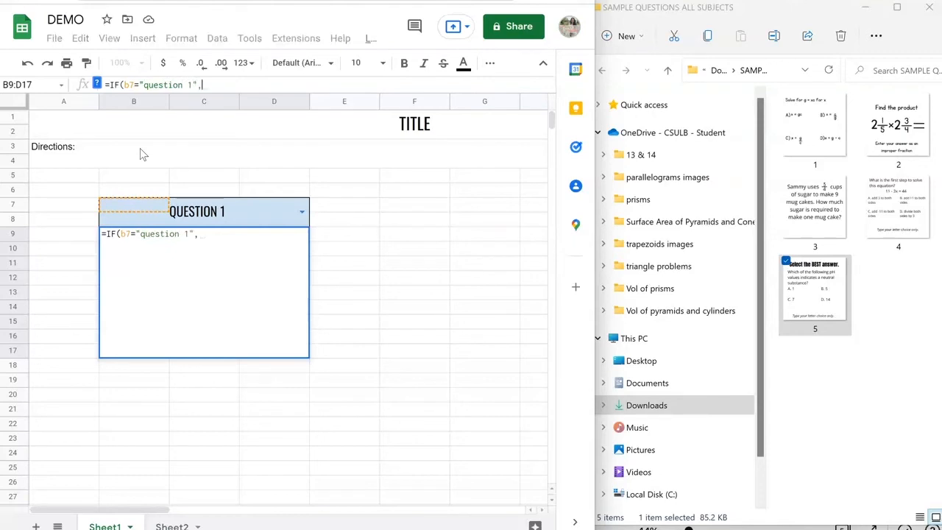
text(she)
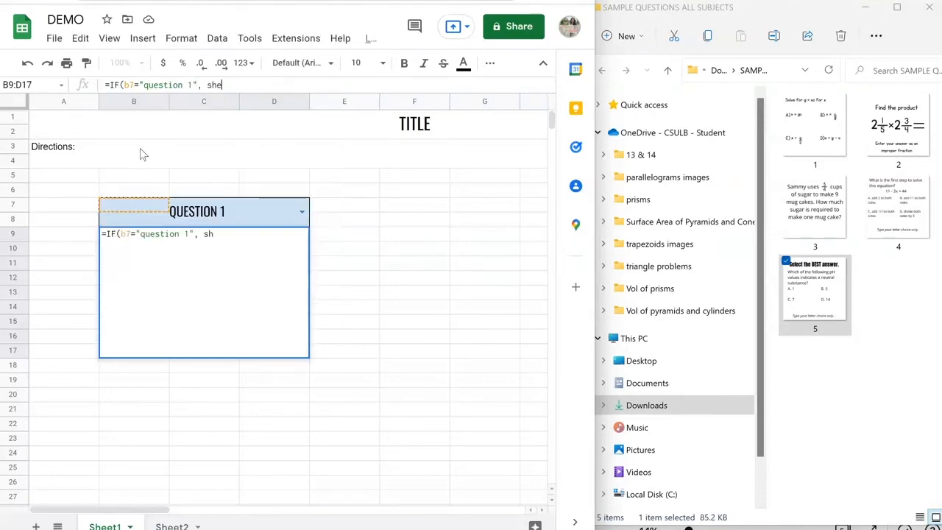
text(et2!)
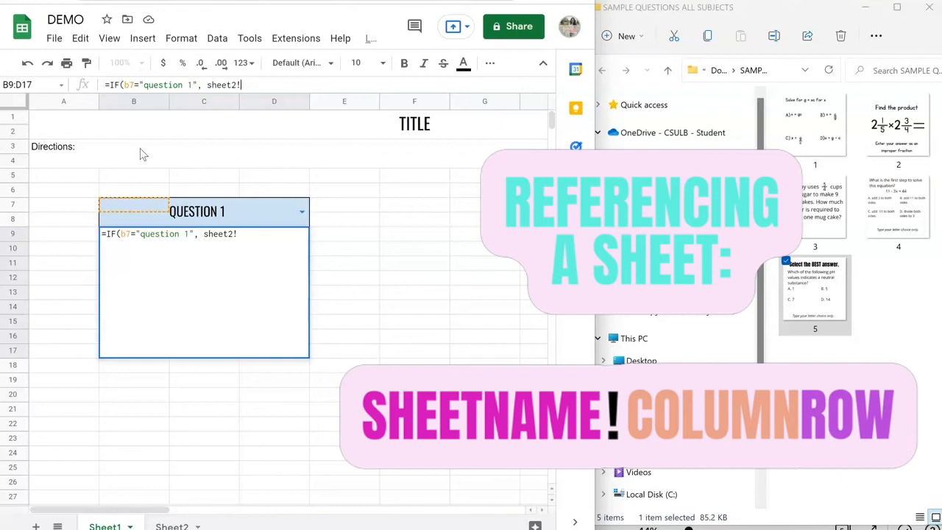
text(g166)
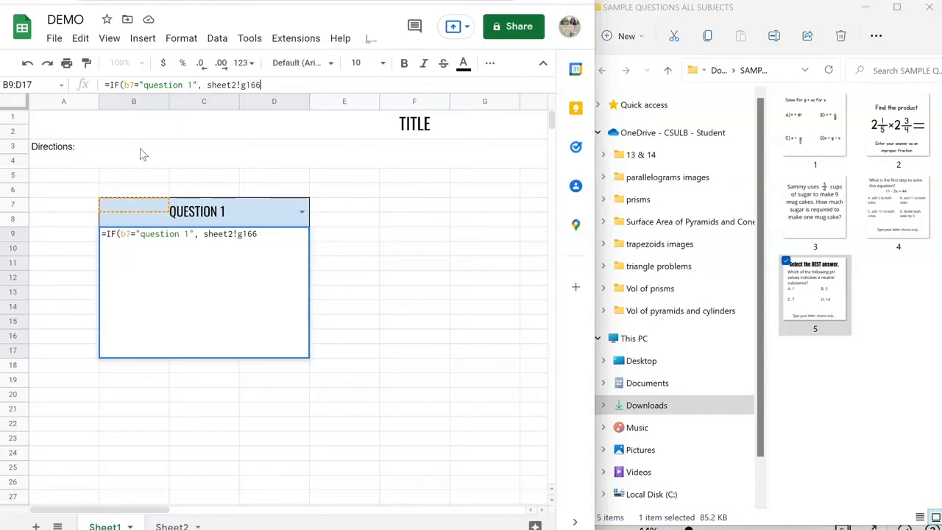
key(Return)
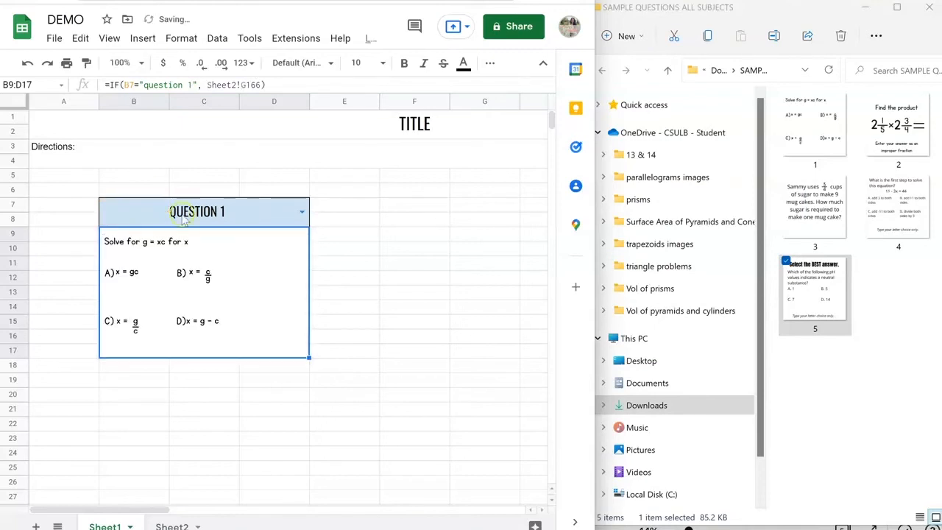
Test the formula by choosing QUESTION 2 in the question dropdown and selecting the merged box below it.
click(300, 213)
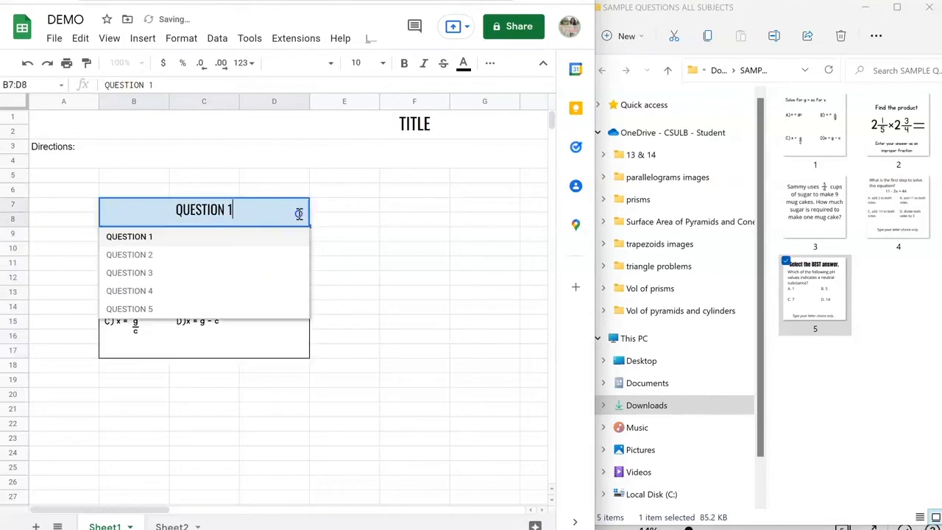
click(227, 252)
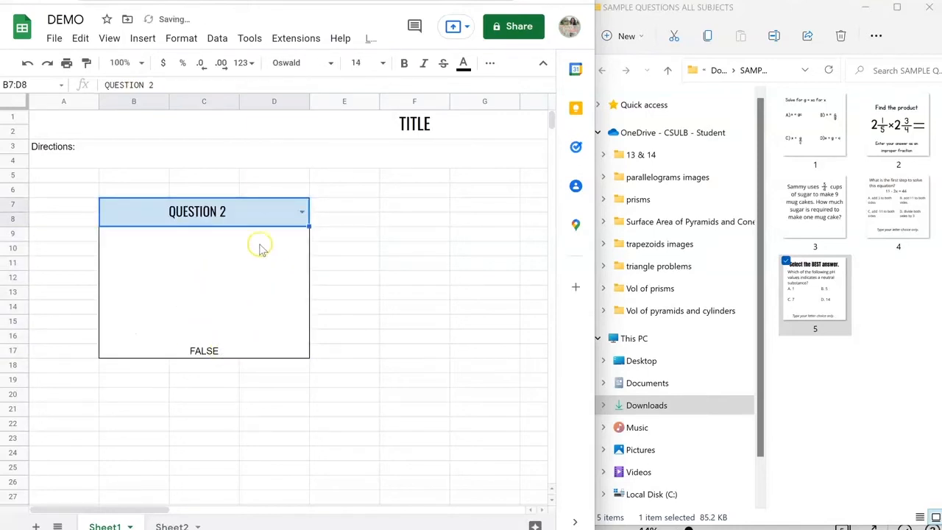
click(203, 293)
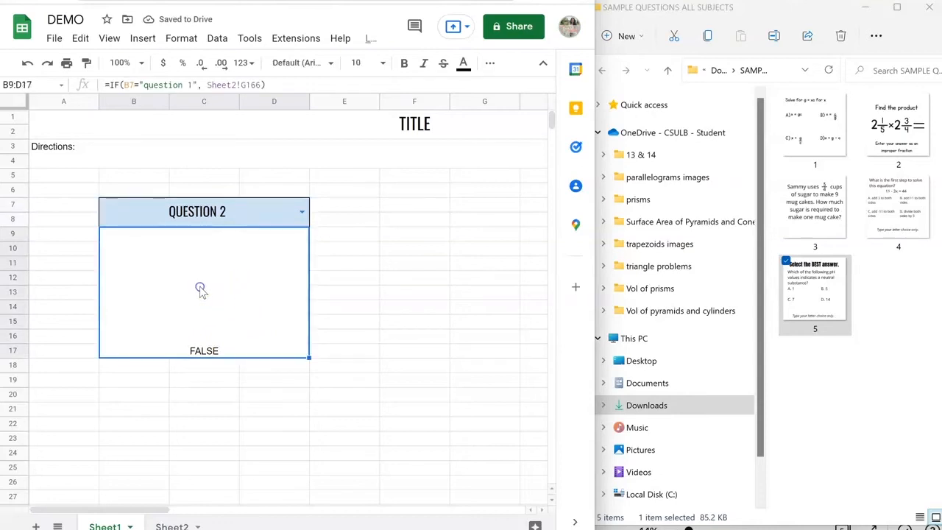
Extend the merged box's formula with a nested IF that returns SHEET2!G167 when B7="QUESTION 2".
click(260, 85)
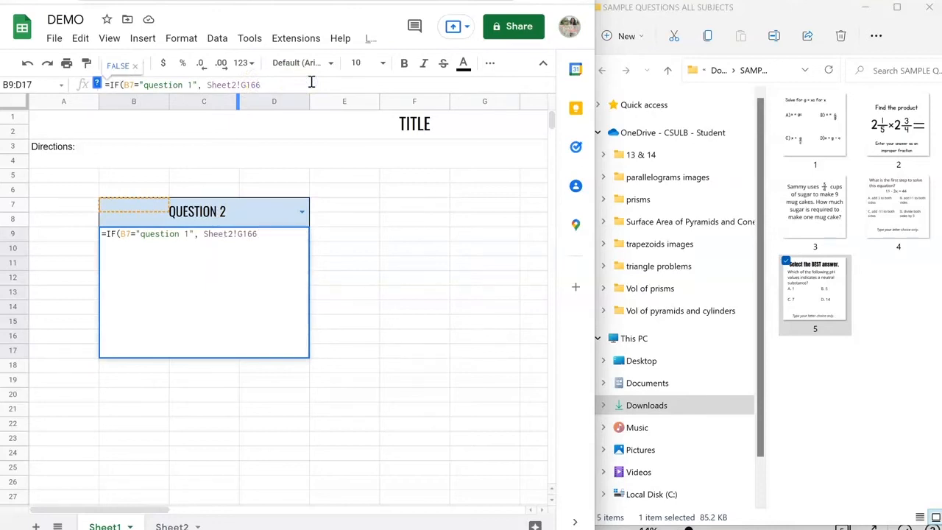
text(, Sheet2!G166,)
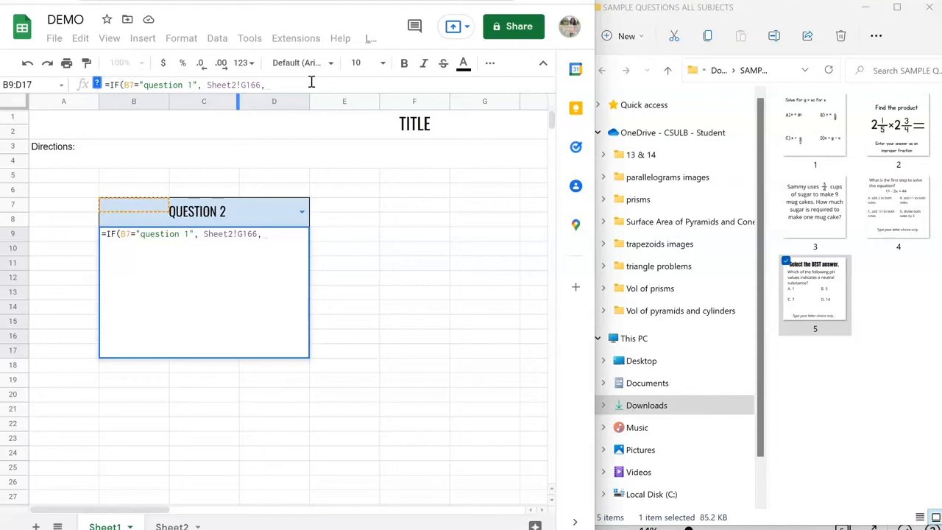
text(if)
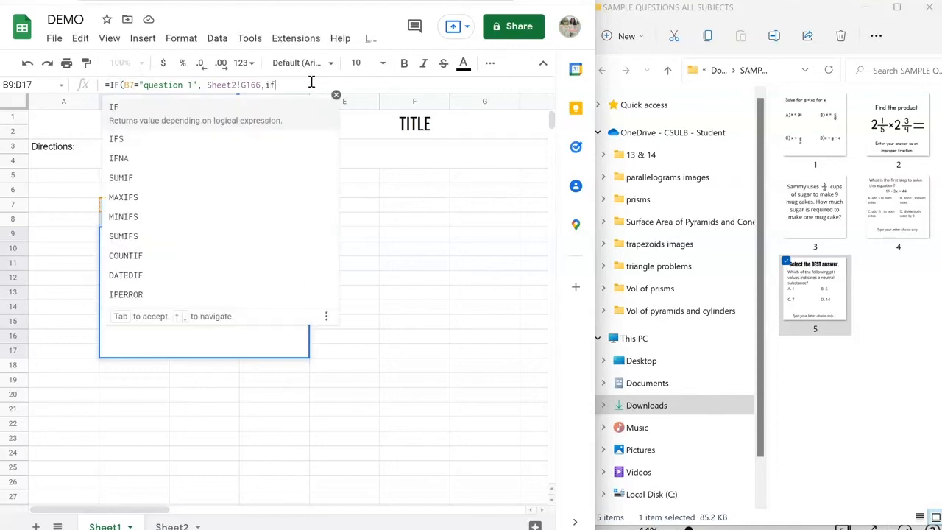
text(()
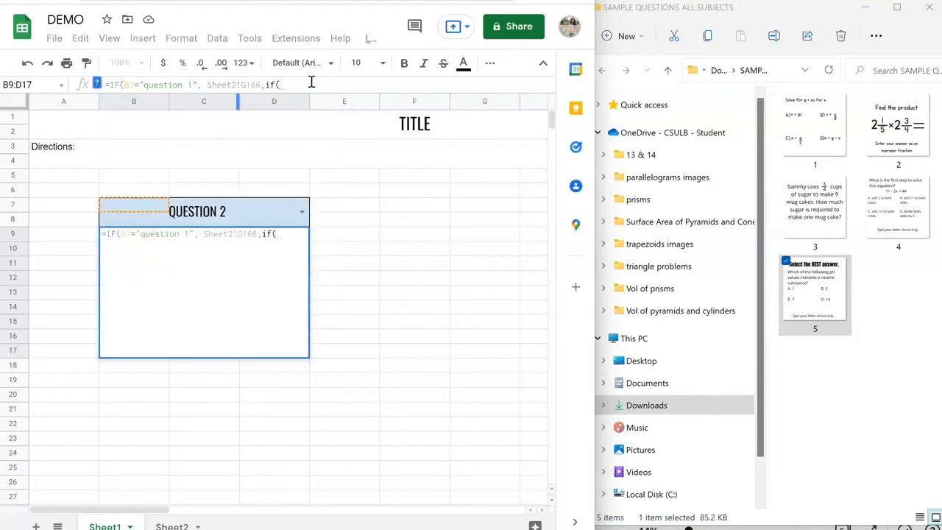
text(B7)
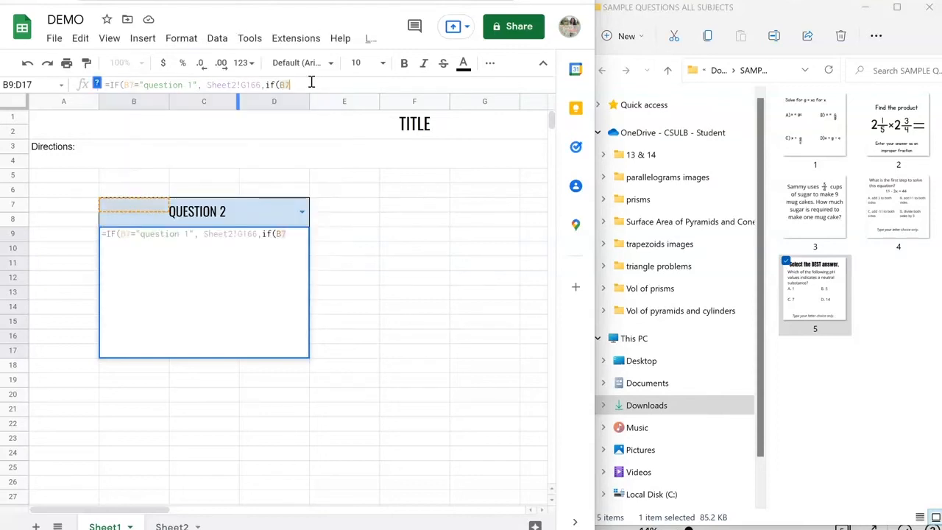
text(=)
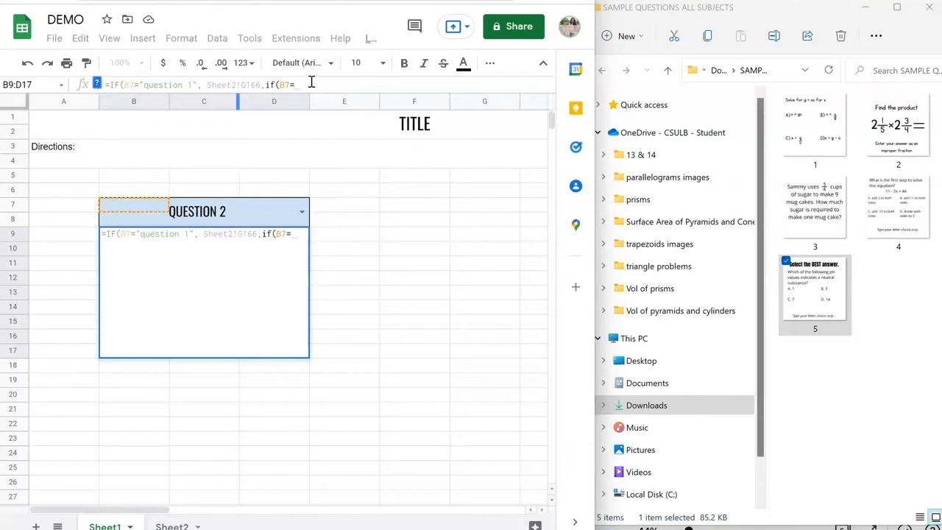
text("QUESTION 2)
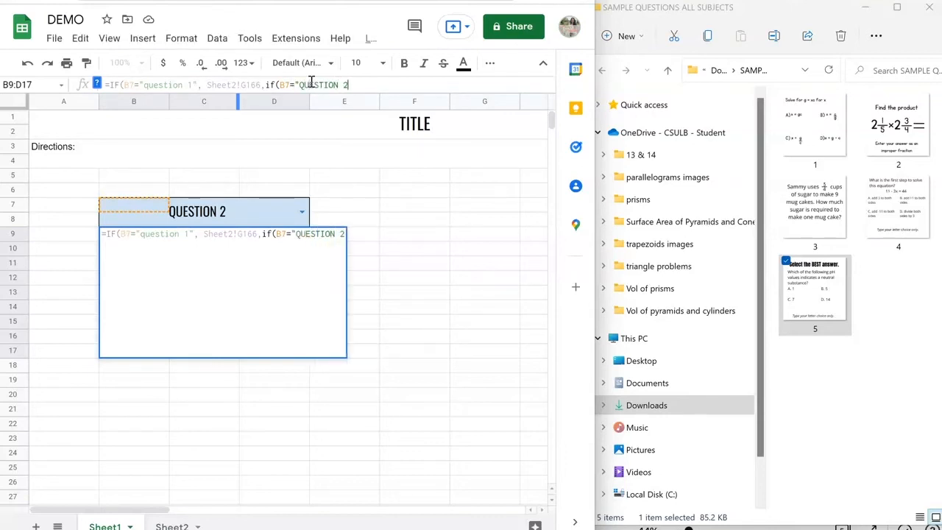
text(")
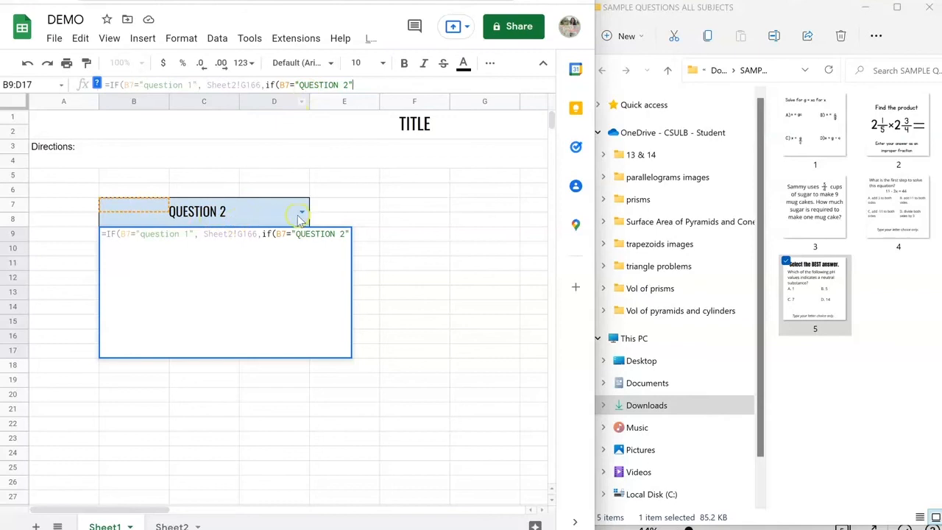
click(362, 83)
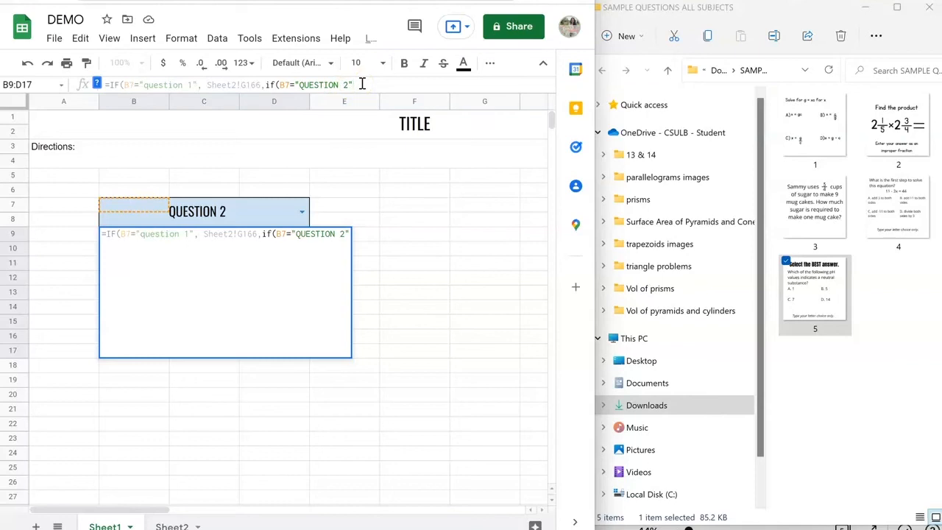
text(,)
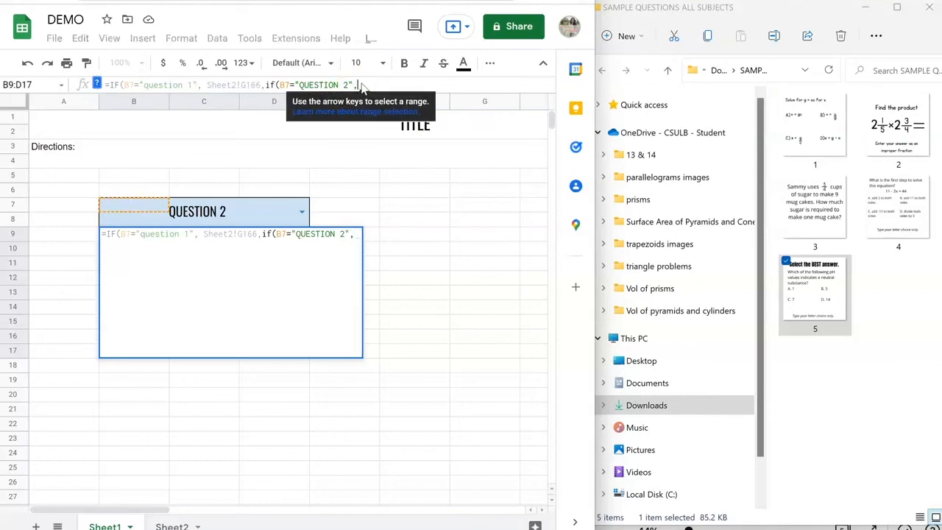
text(SHEET2!)
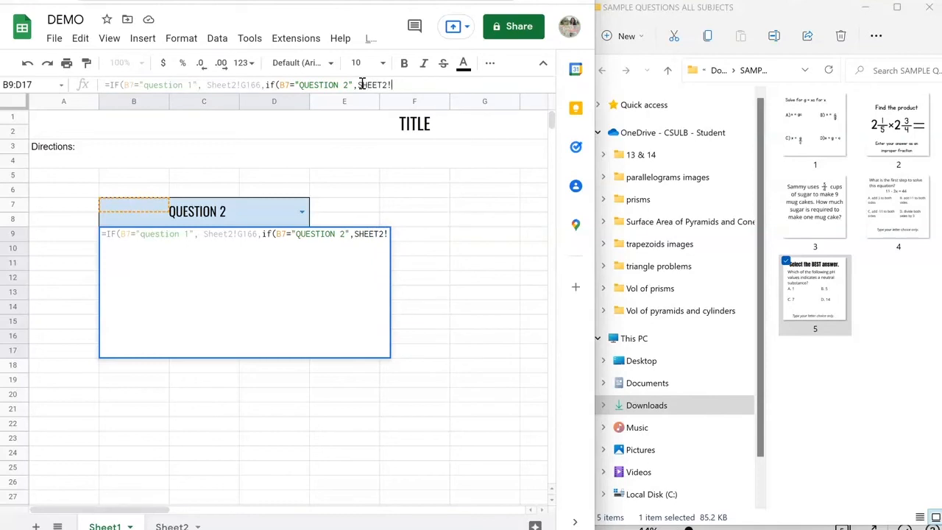
text(G1)
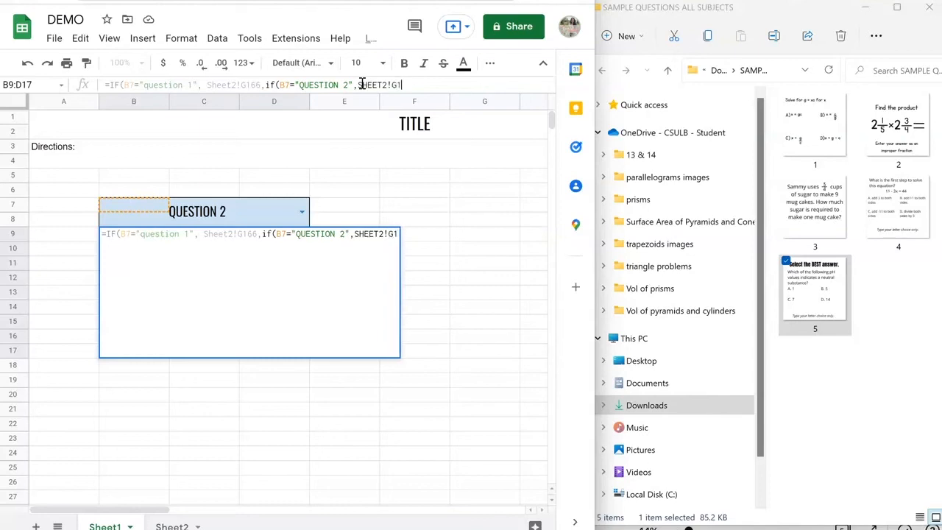
text(67,)
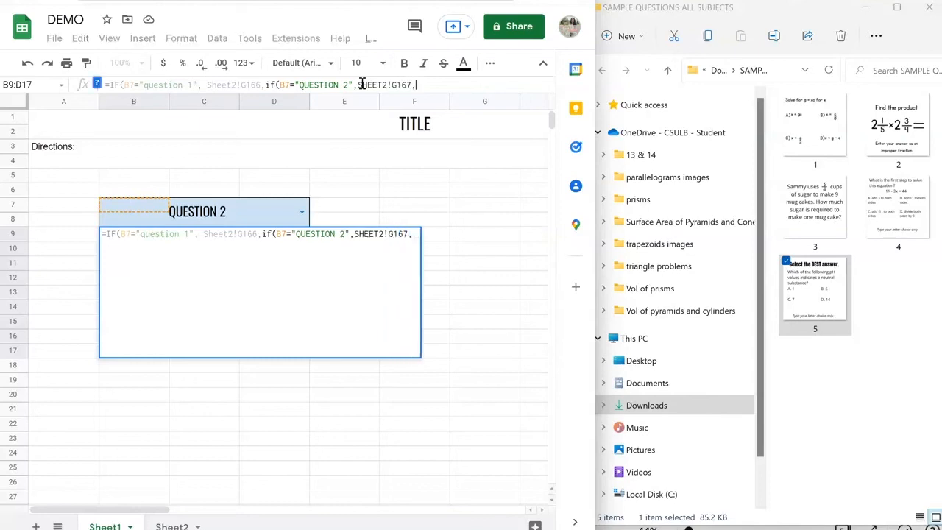
Add another nested IF to the formula that returns SHEET2!G168 when B7="QUESTION 3".
text(IF)
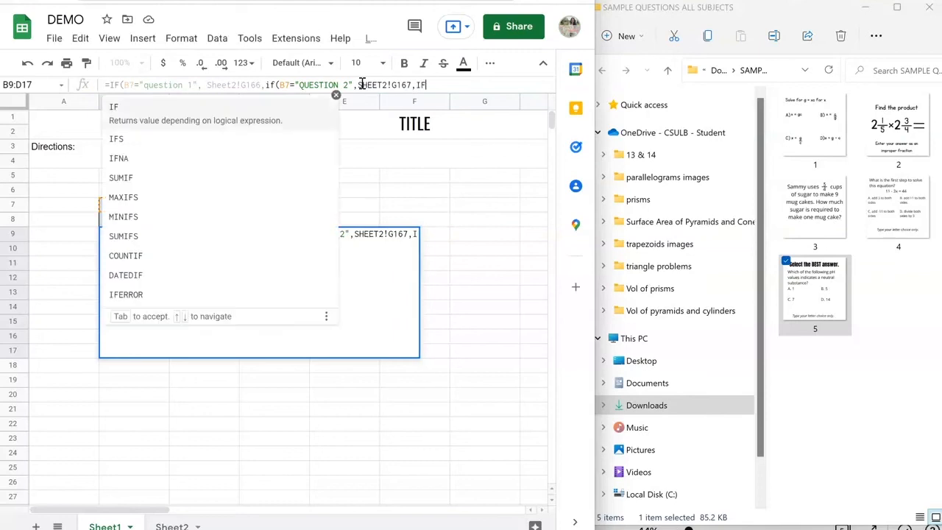
text((SHEET)
key(BackSpace)
key(BackSpace)
key(BackSpace)
key(BackSpace)
key(BackSpace)
text(B7=)
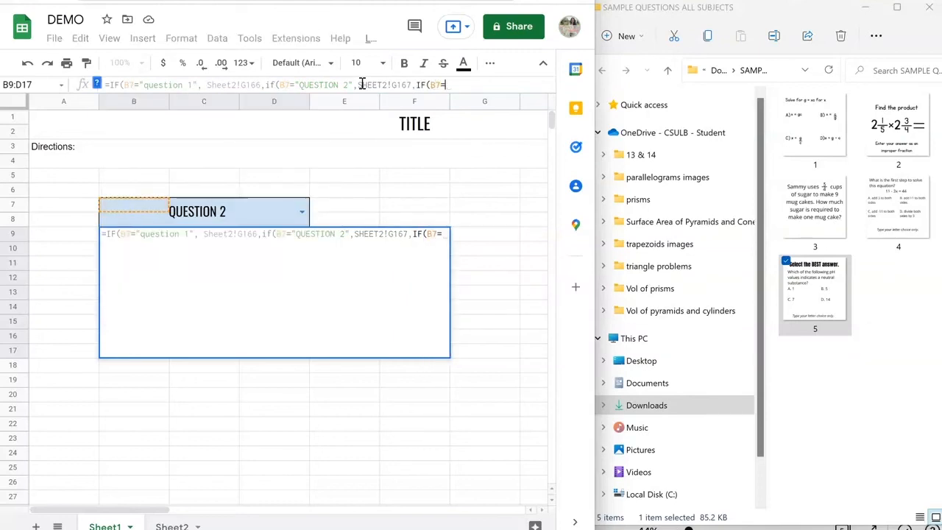
text("QUESTION 3",SHEET2!)
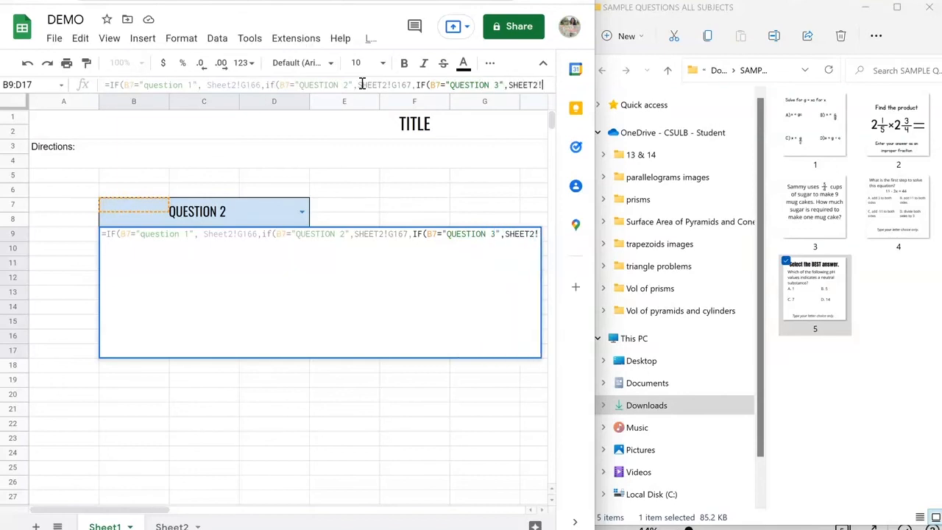
text(G168,IFSHE)
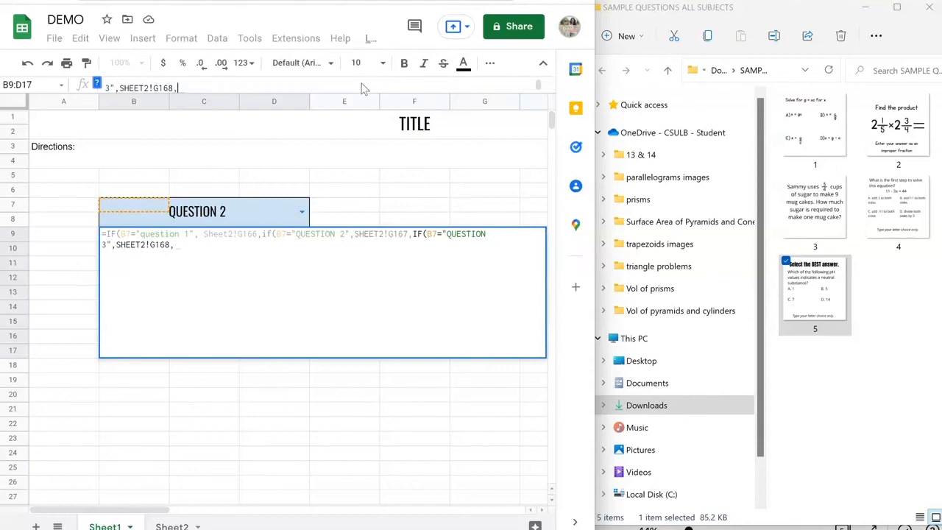
Add another nested IF to the merged box's formula that returns SHEET2!G169 when B7="QUESTION 4".
key(BackSpace)
key(BackSpace)
key(BackSpace)
text((B)
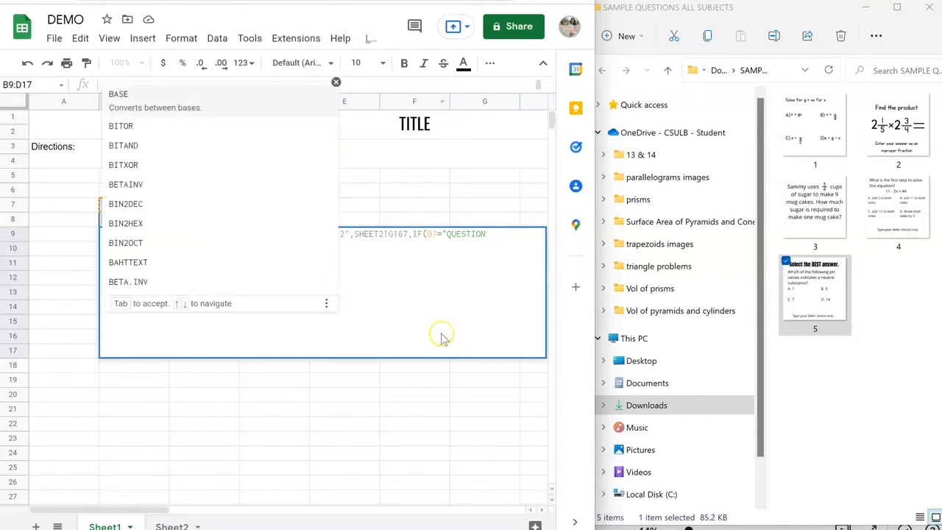
text(7)
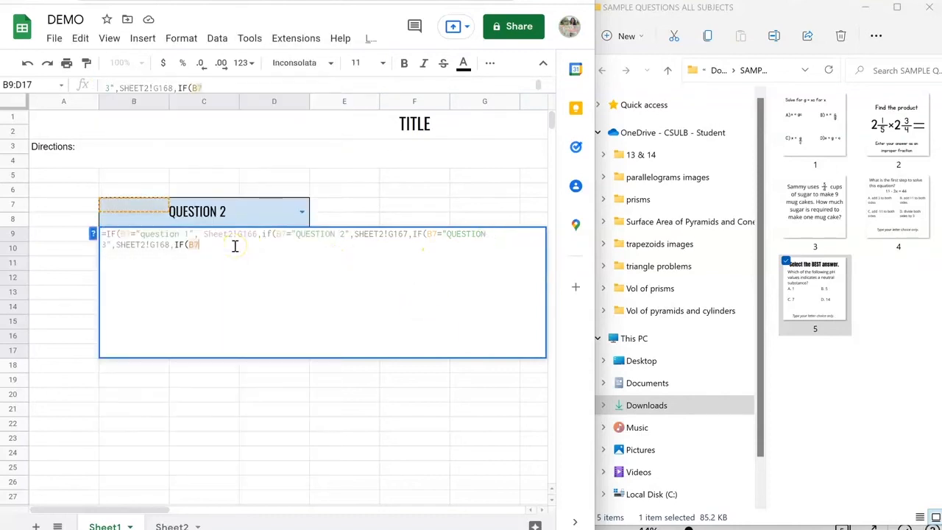
text(=QUESTION)
key(Left)
key(Left)
key(Left)
text(")
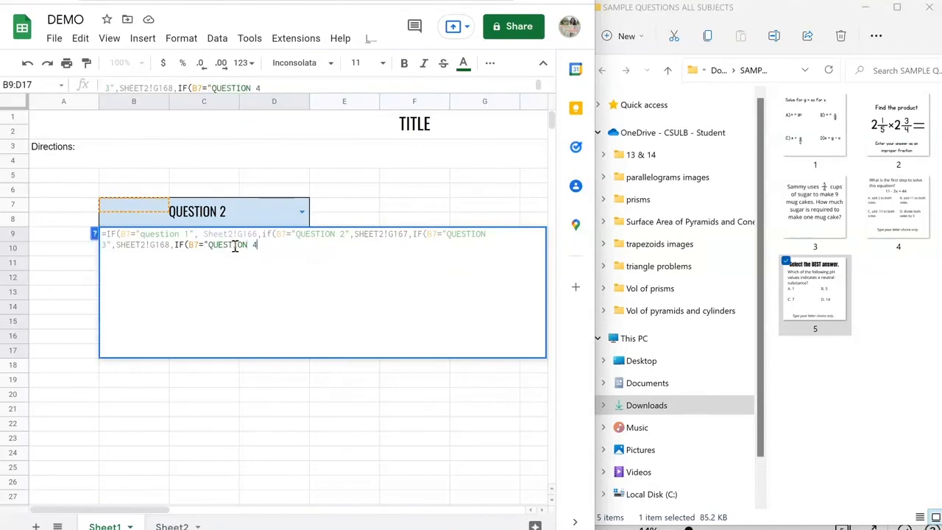
text(,SHEET2)
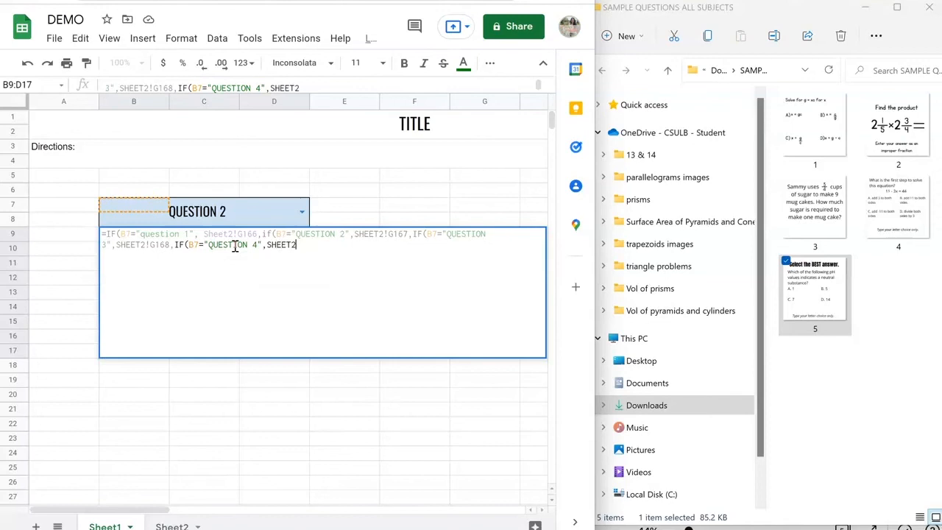
text(!G169,IF(B7+)
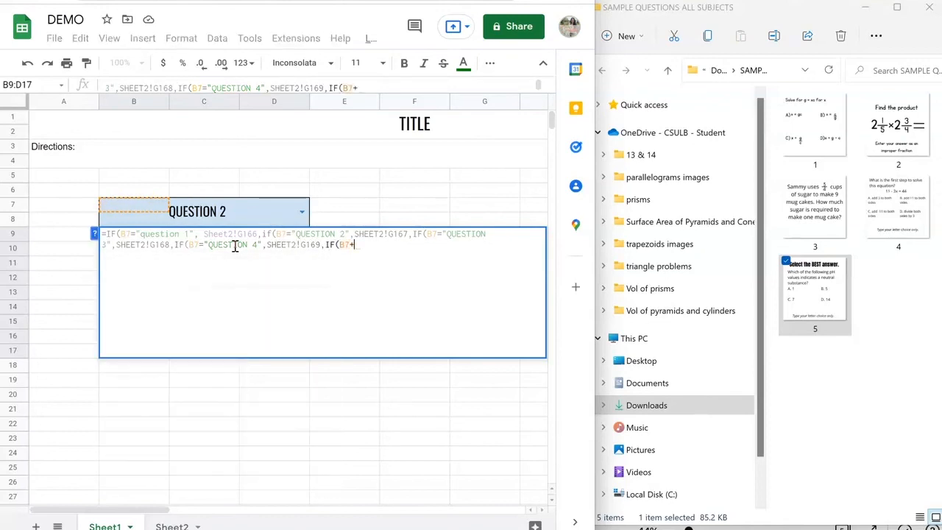
Complete the formula with a last nested IF that returns SHEET2!G170 when B7="QUESTION 5", and commit it.
key(BackSpace)
text(="QUESTION 5",SHEET2!G170)
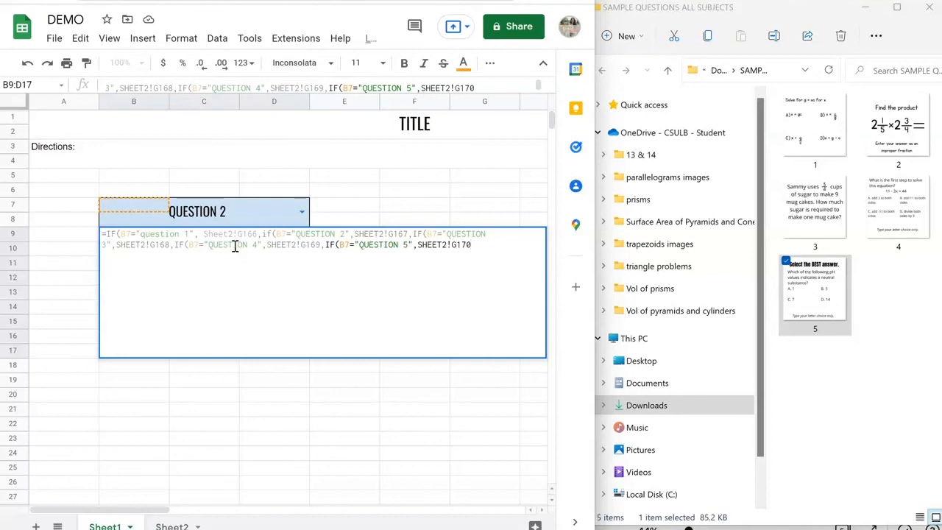
key(Return)
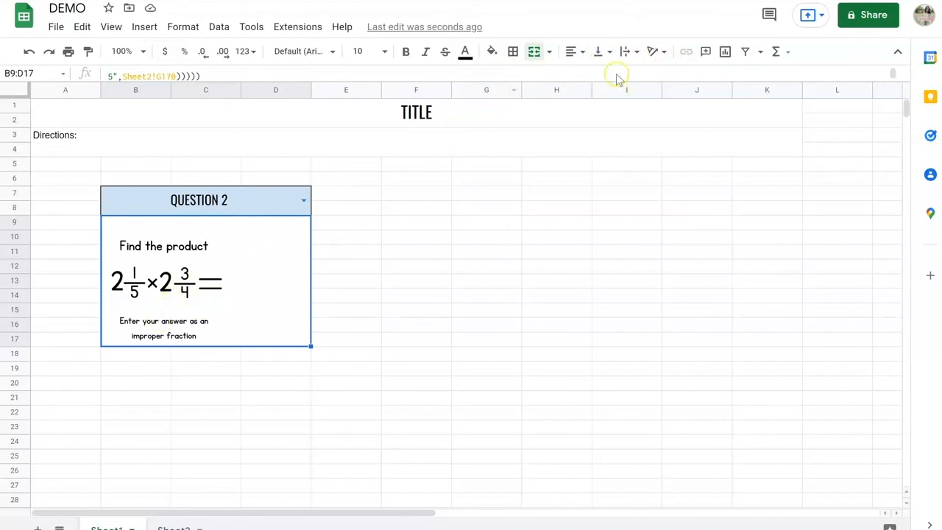
Center the question image horizontally and align it to the middle vertically in the merged box B9:D17.
click(573, 51)
click(590, 75)
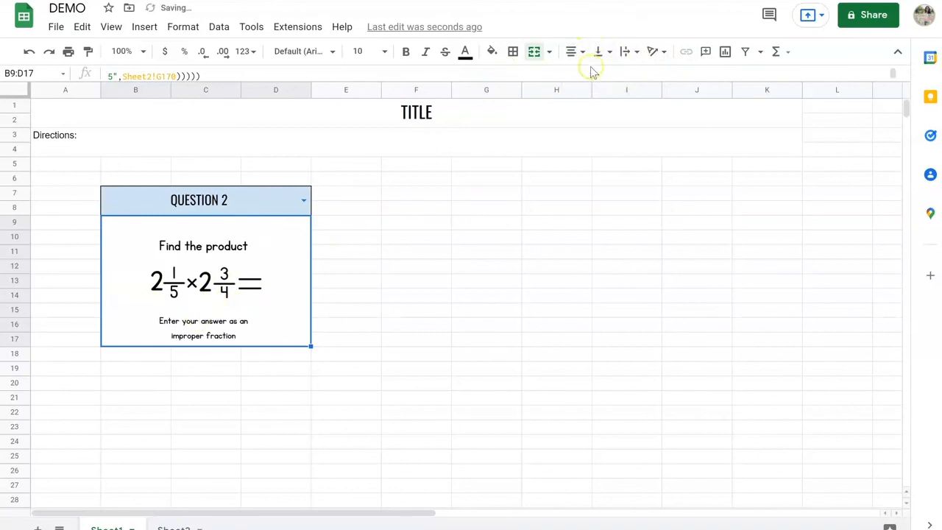
click(600, 52)
click(620, 76)
click(228, 303)
click(125, 204)
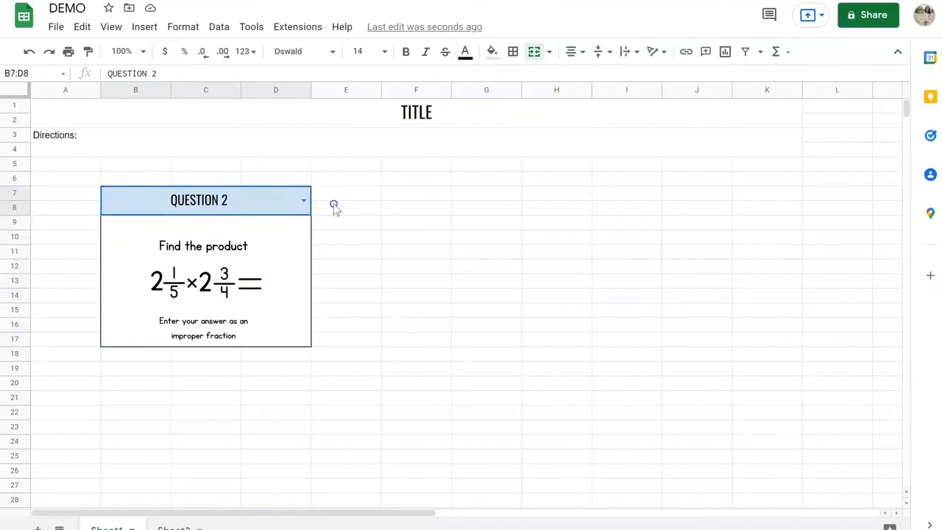
click(333, 206)
click(194, 243)
drag(199, 324, 263, 312)
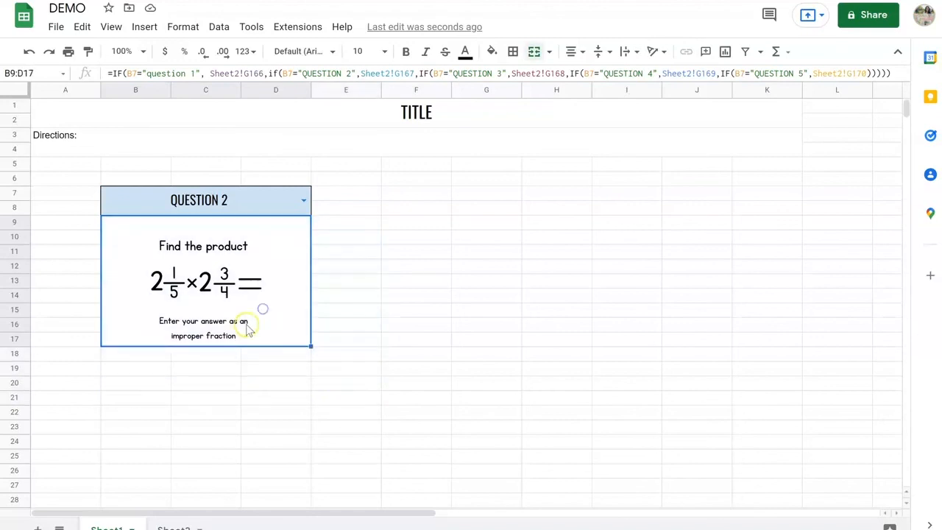
Test the completed formula by choosing QUESTION 3 and then QUESTION 4 in the question dropdown.
click(303, 200)
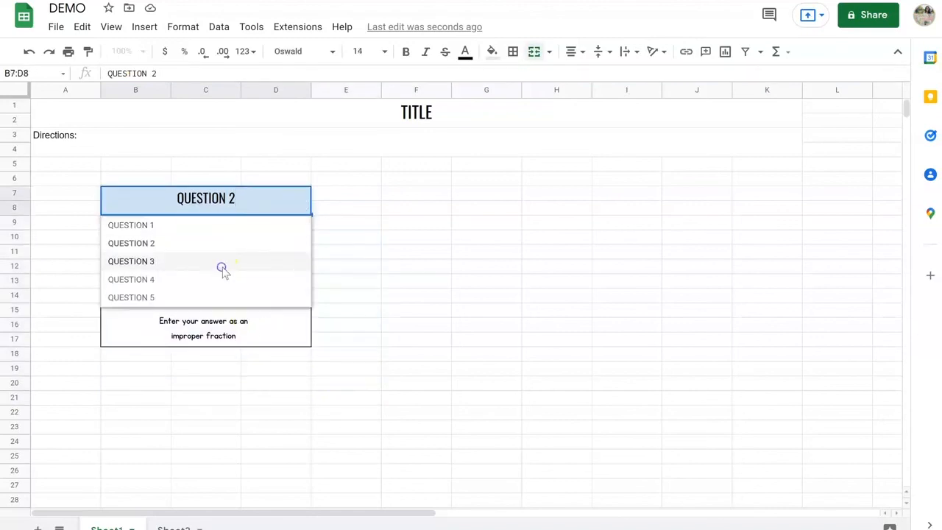
click(223, 265)
click(300, 203)
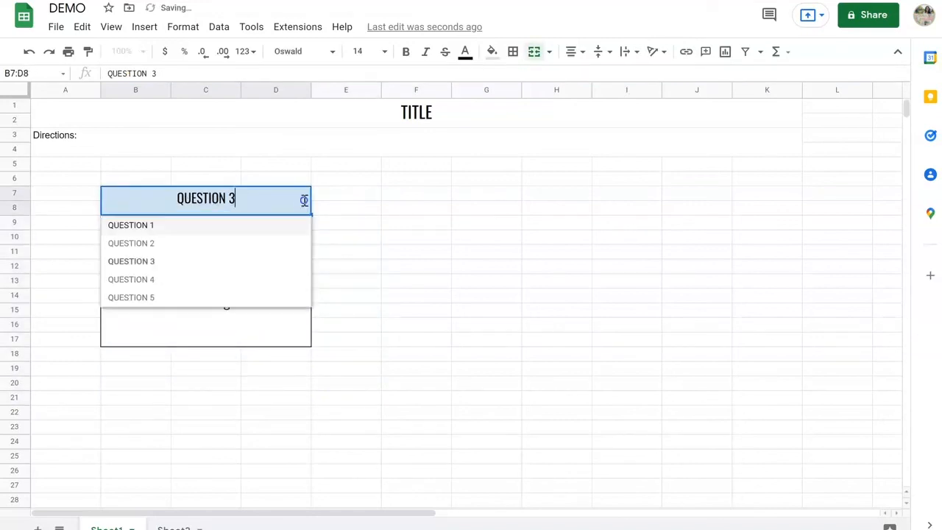
click(248, 278)
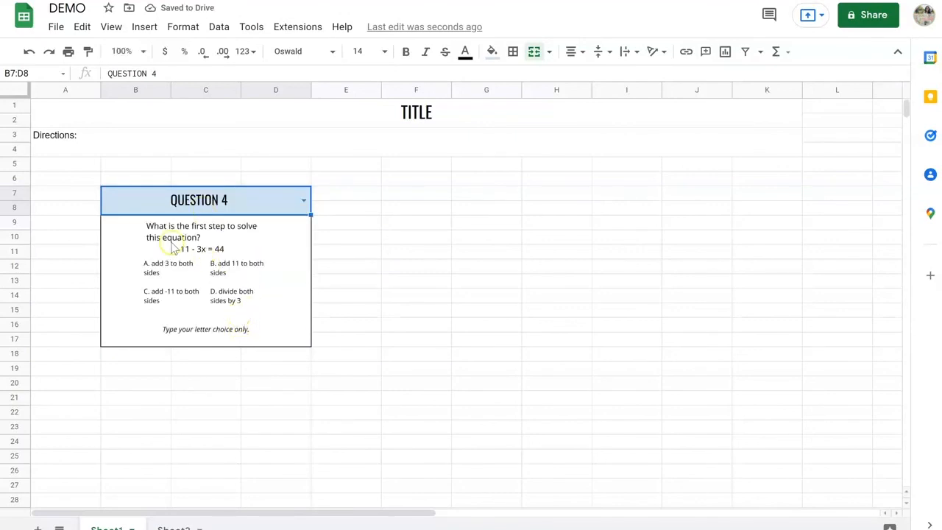
Enlarge the question area by merging B7:F8 for the dropdown and B9:F23 for the image box.
drag(363, 214, 398, 209)
click(534, 53)
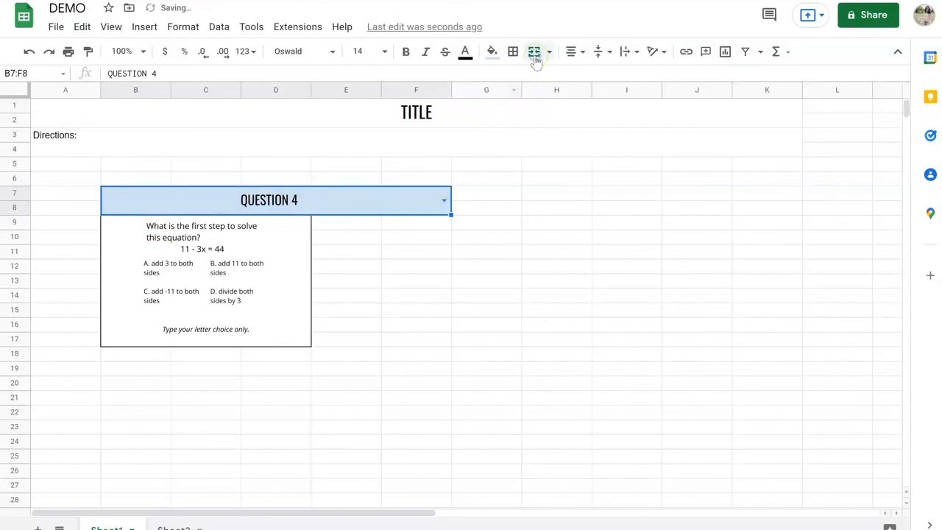
drag(110, 238, 433, 433)
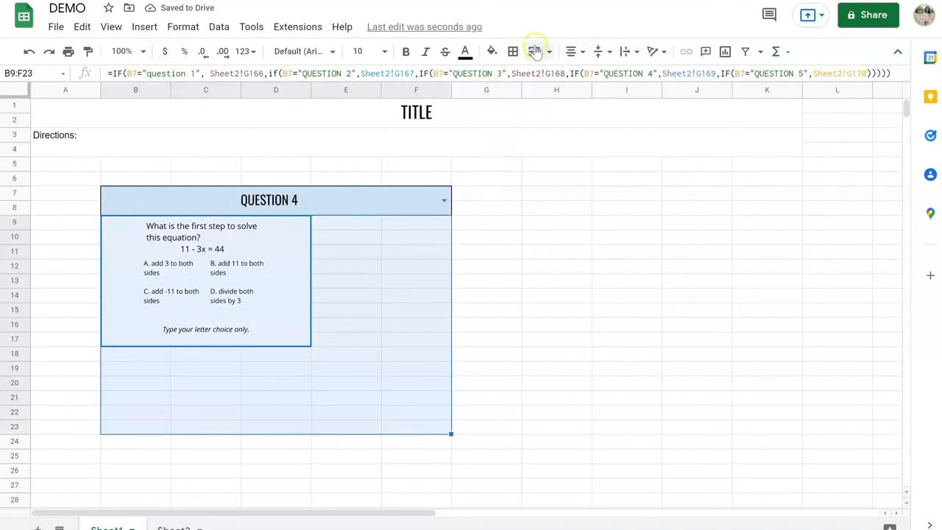
click(534, 51)
click(505, 315)
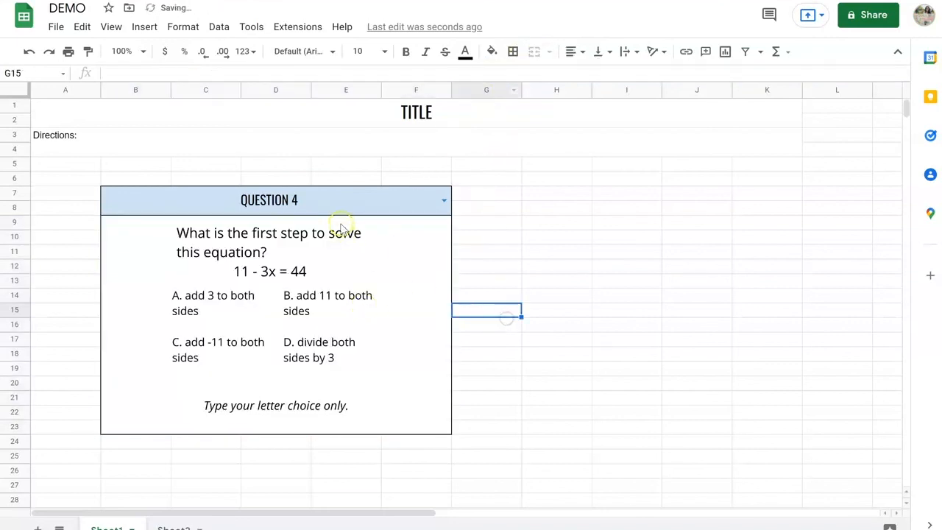
click(359, 337)
click(526, 323)
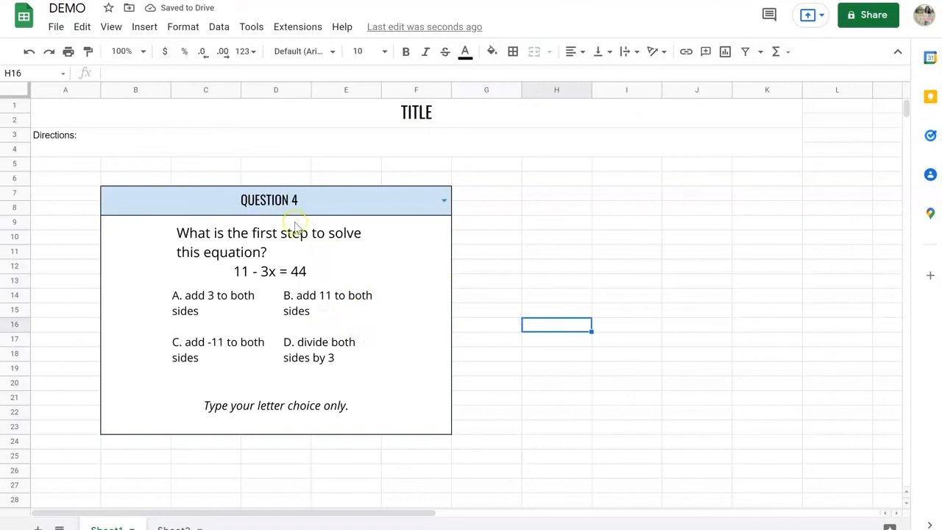
Set the font size of the question dropdown cell B7:F8 to 18.
click(379, 52)
click(275, 181)
click(280, 205)
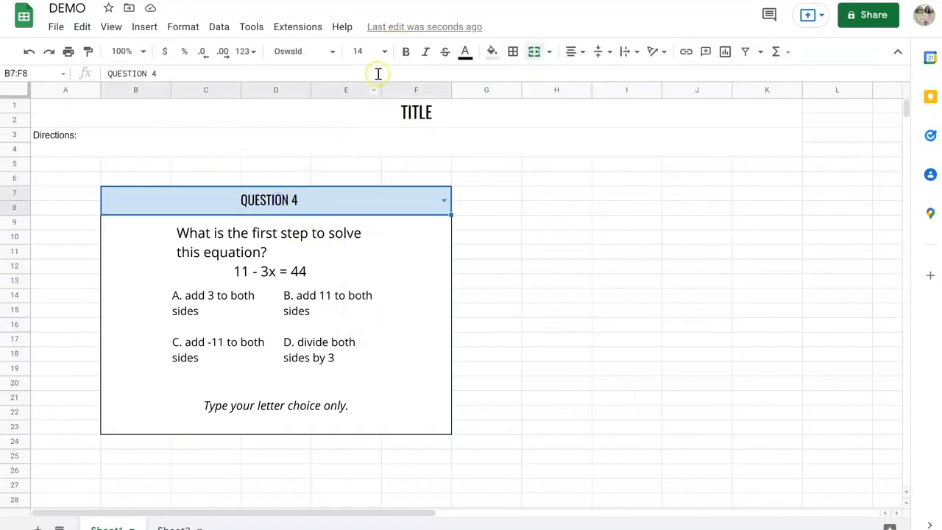
click(384, 51)
click(360, 255)
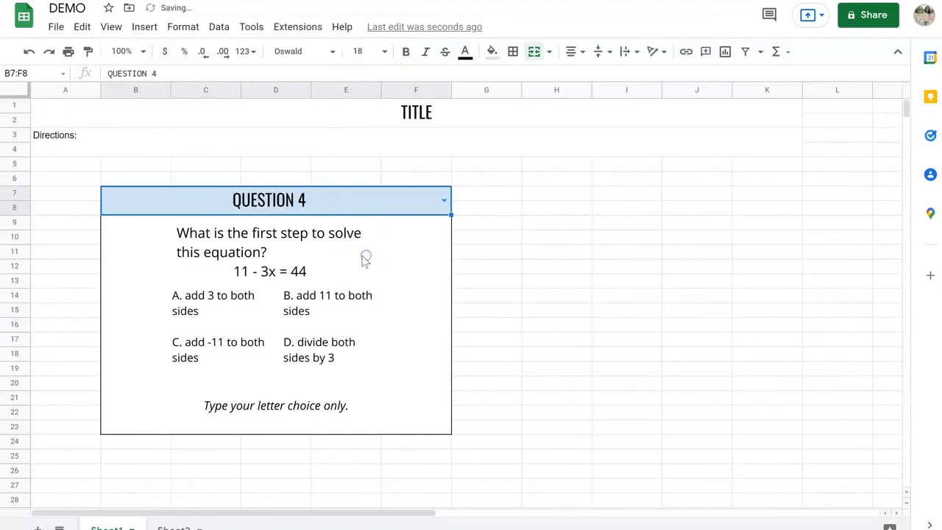
Check the enlarged image box by switching the question dropdown to QUESTION 3 and then QUESTION 2.
click(340, 215)
click(440, 202)
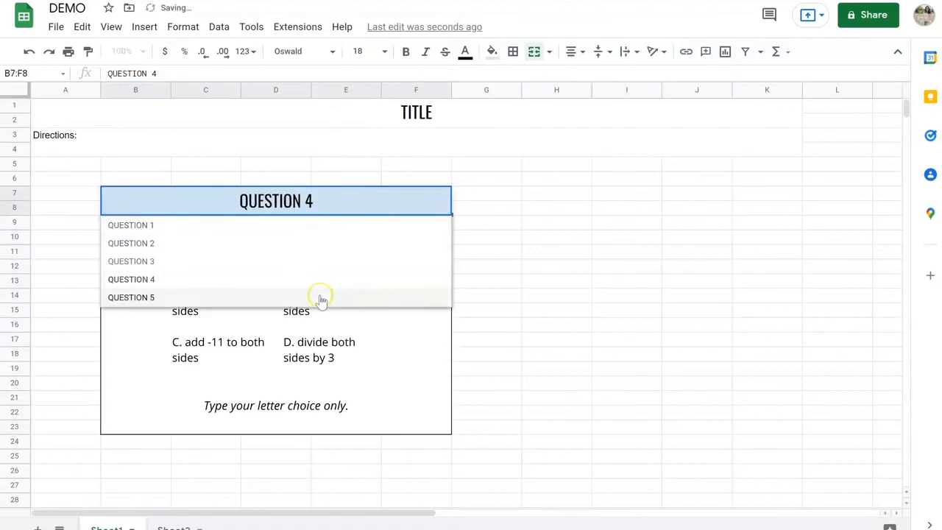
click(329, 261)
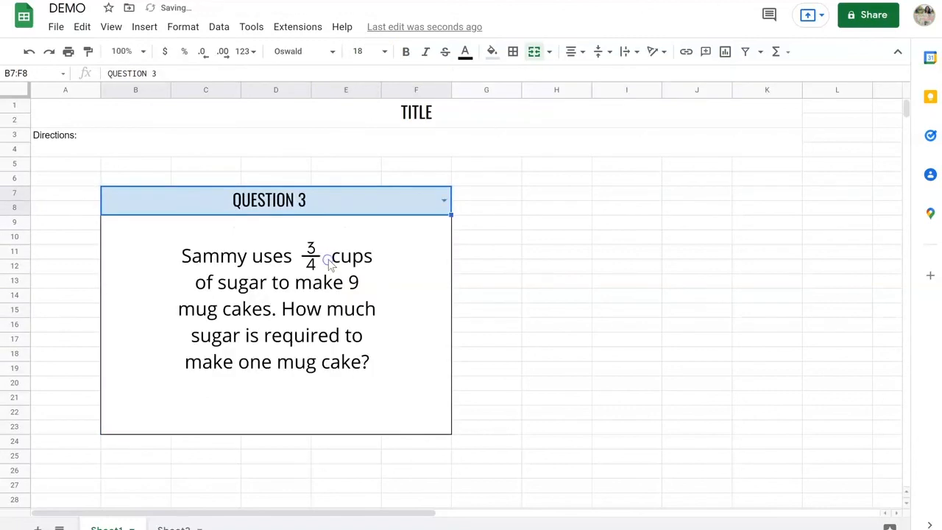
click(443, 200)
click(365, 244)
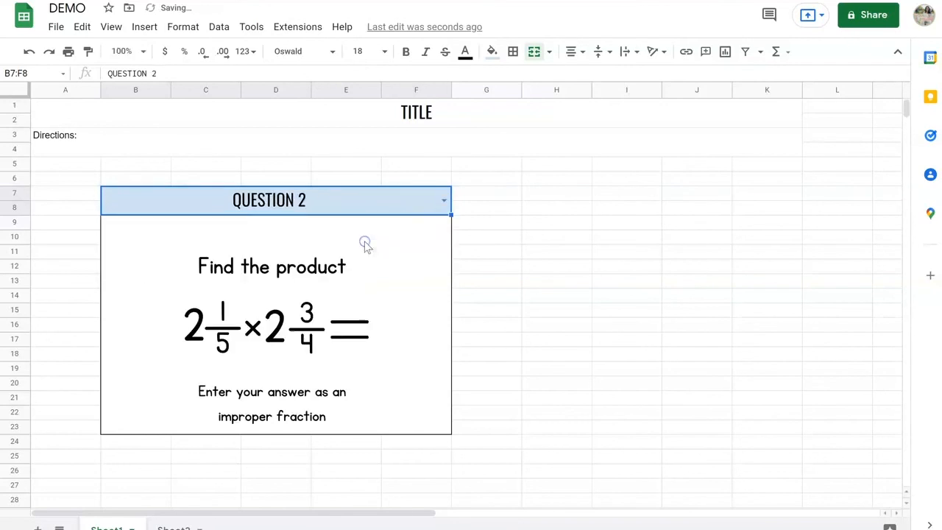
click(369, 284)
click(490, 295)
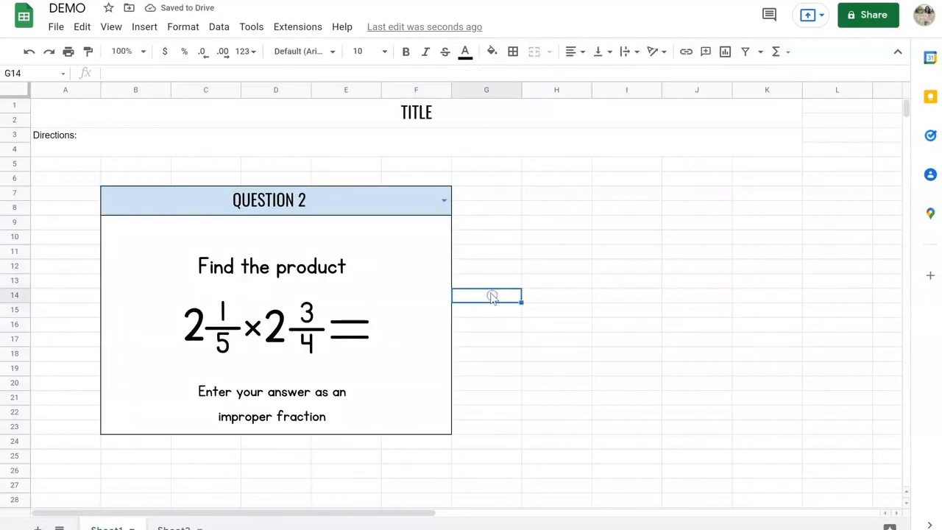
click(272, 271)
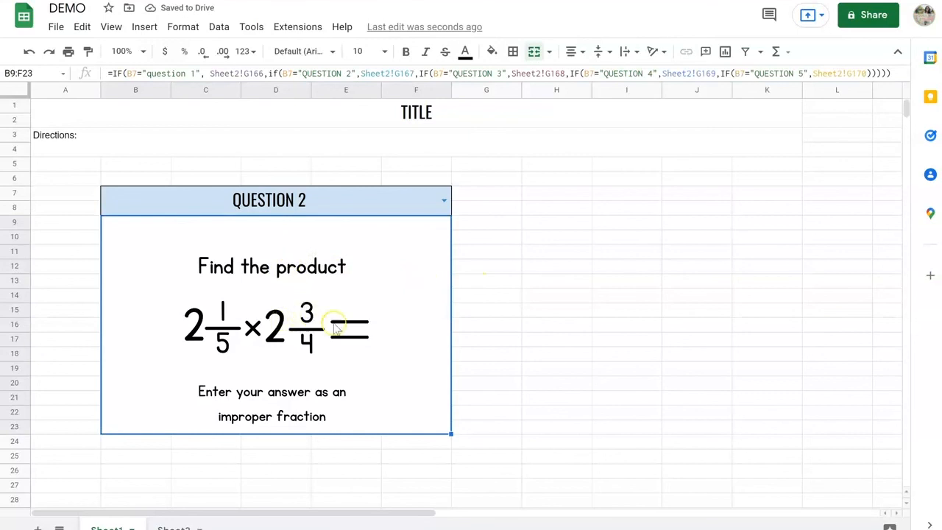
click(517, 326)
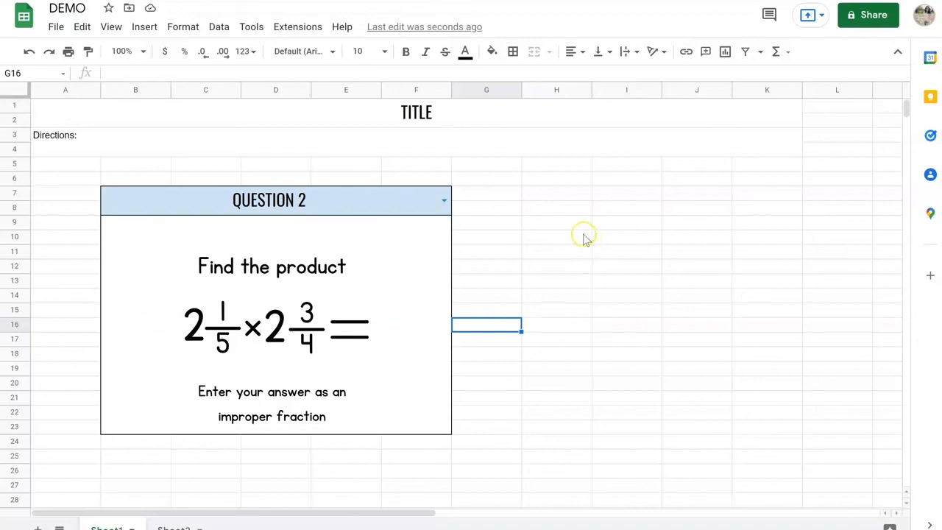
click(538, 225)
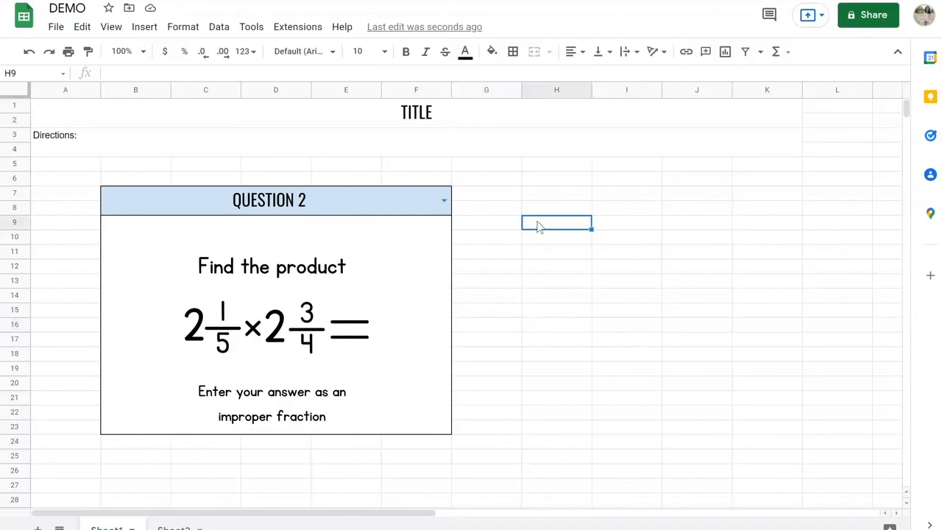